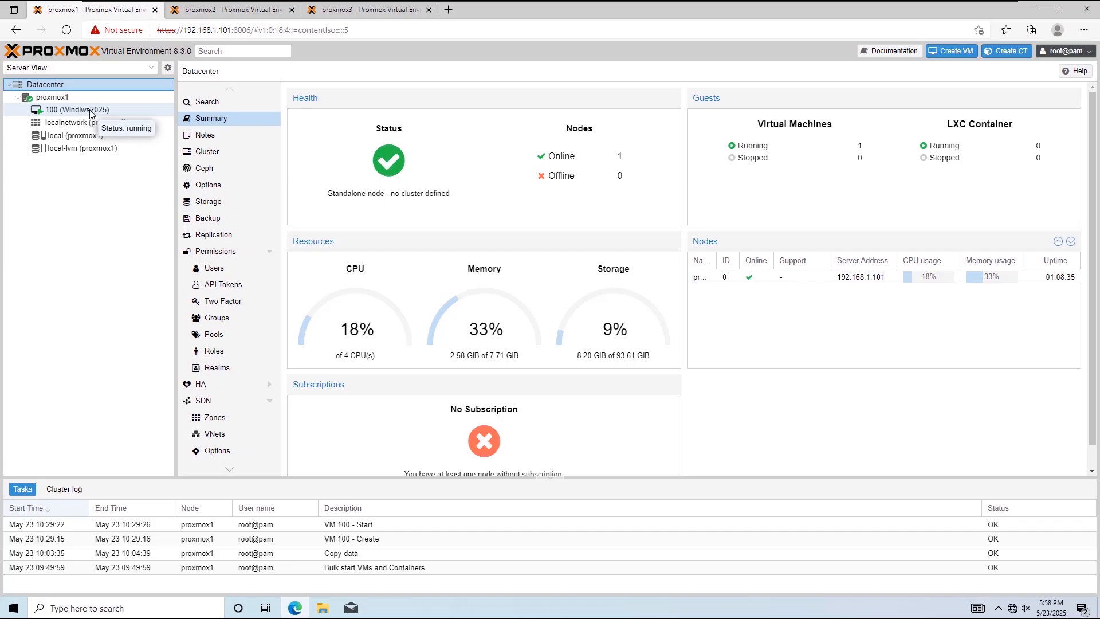
Step: Review the guests on proxmox1, proxmox2 and proxmox3, including the VM 100 summaries on proxmox1 and proxmox3
click(94, 114)
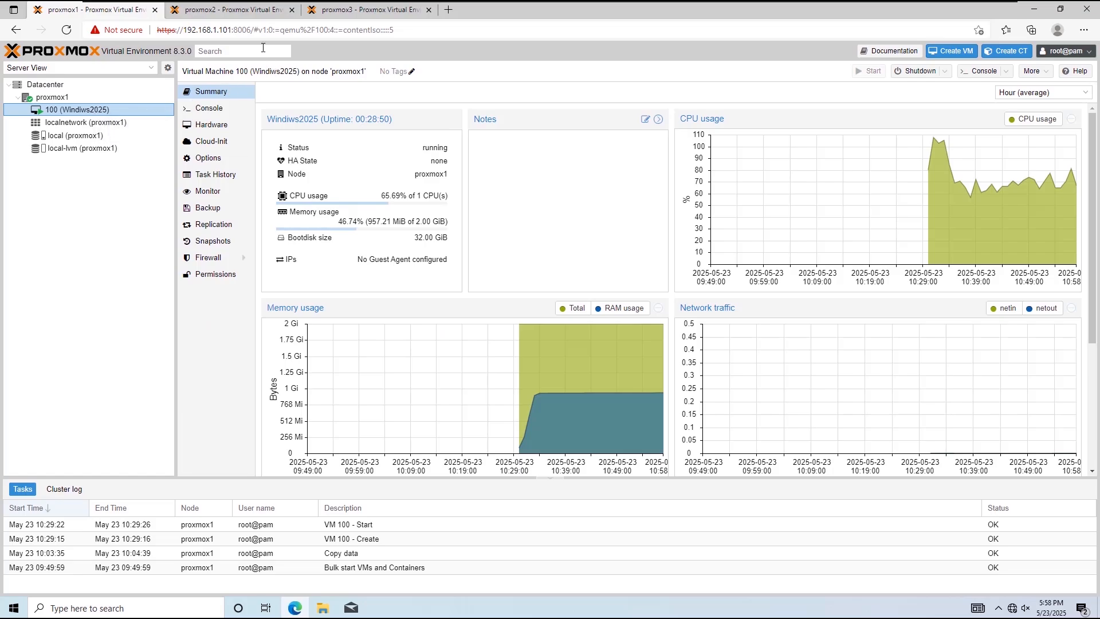
click(245, 14)
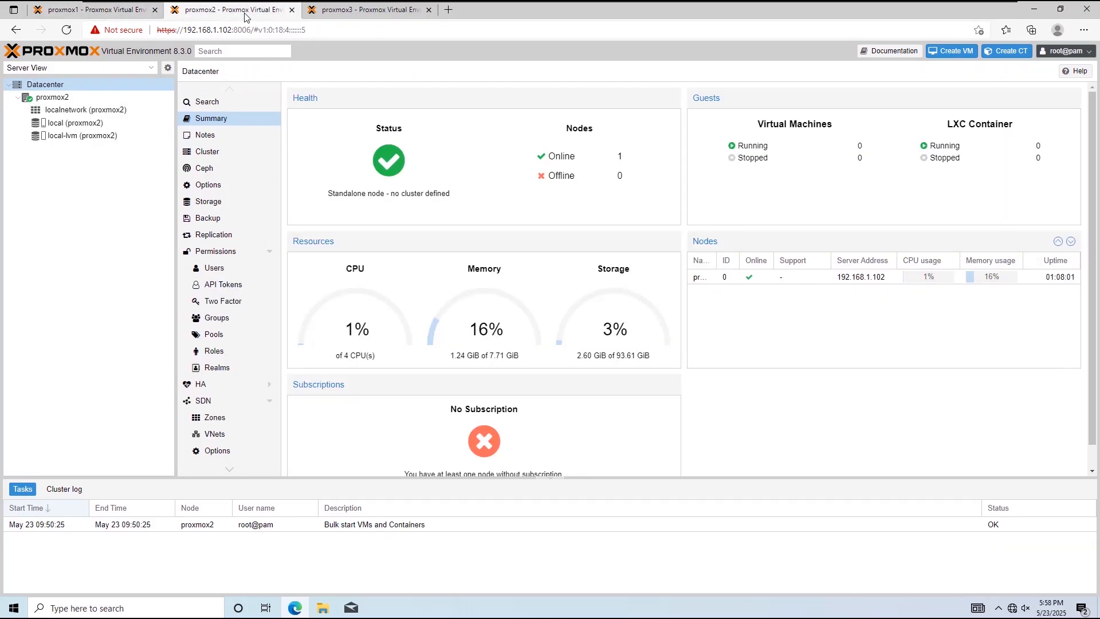
click(330, 13)
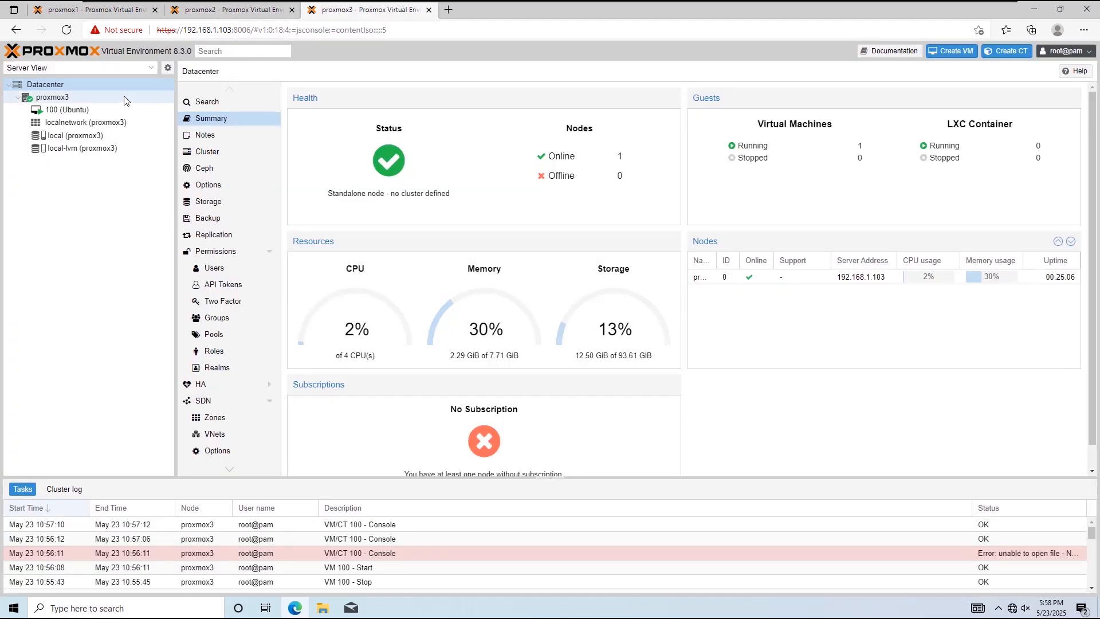
click(121, 110)
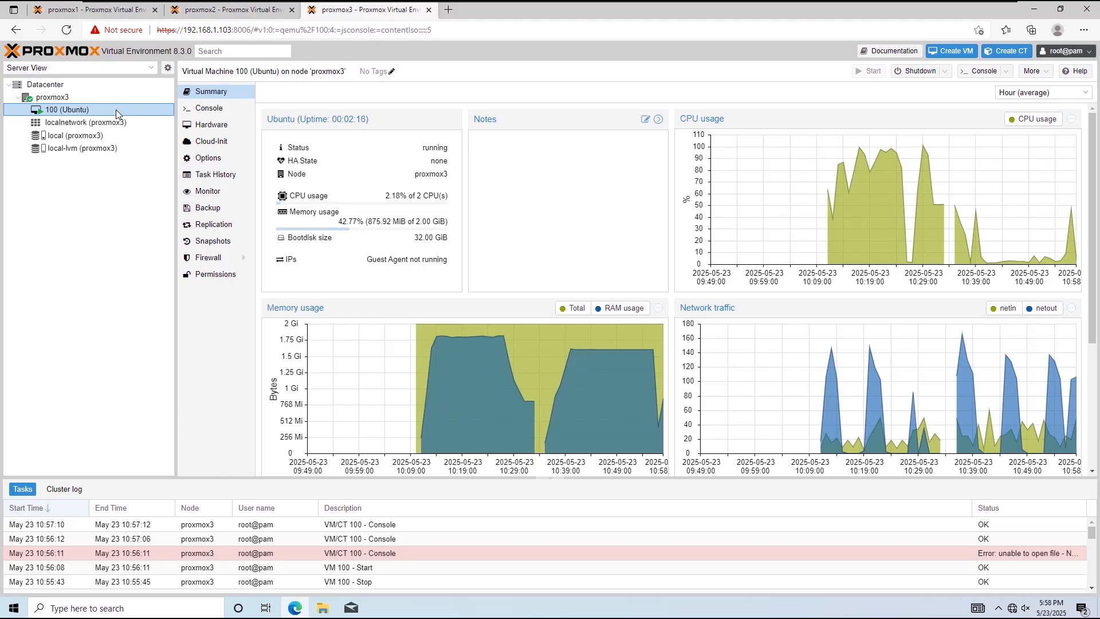
Step: Create a cluster named GTO-Cluster on proxmox1, using 192.168.1.101 as link 0, and close the task output
click(76, 15)
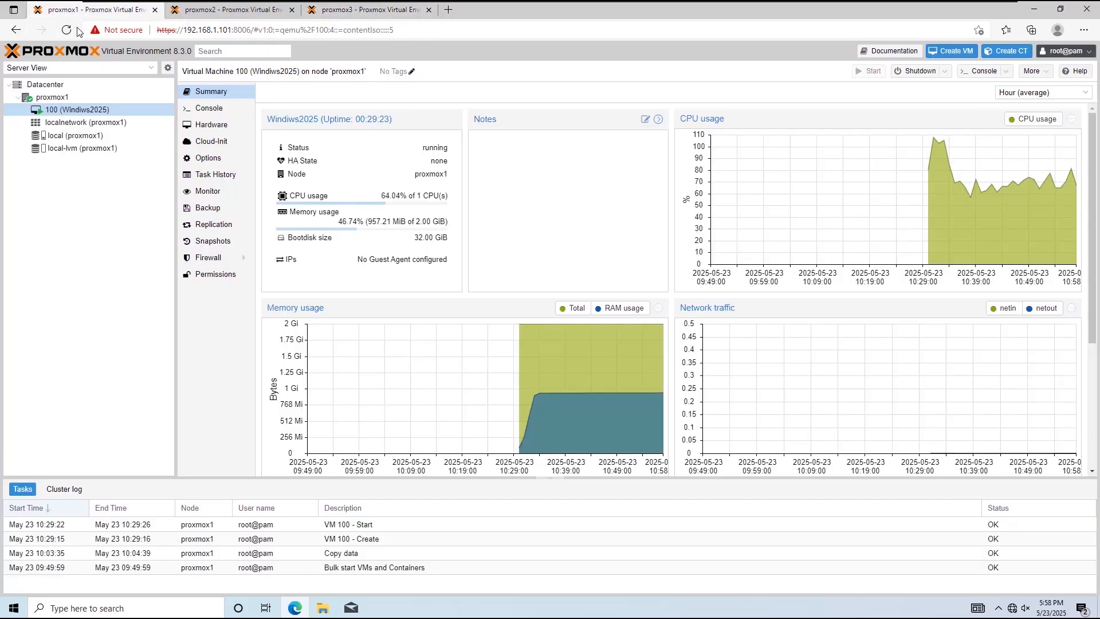
click(61, 86)
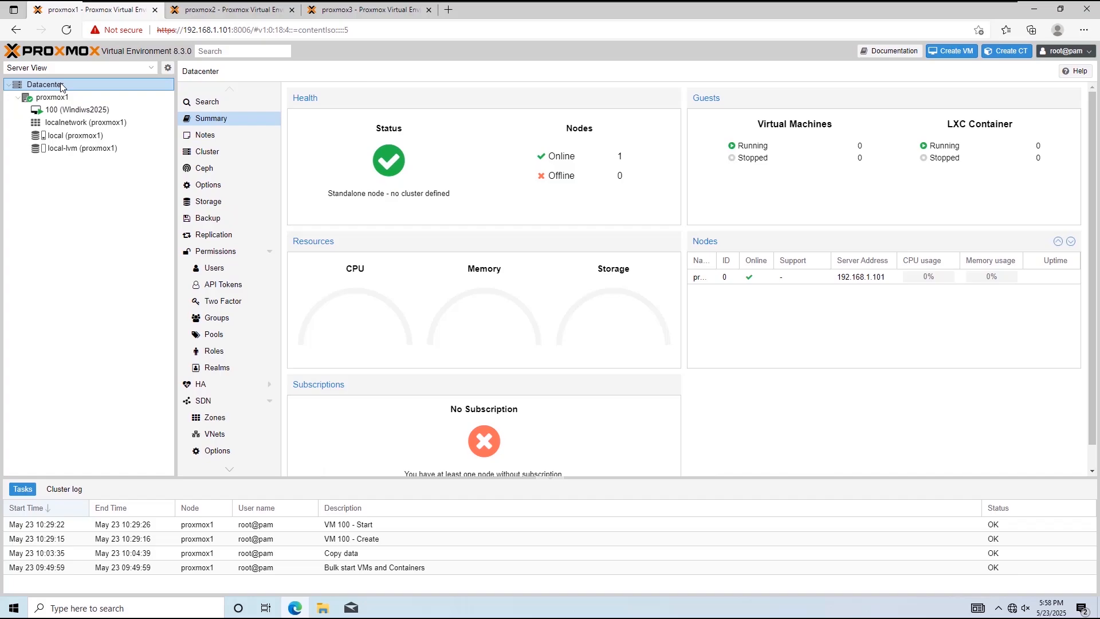
click(218, 158)
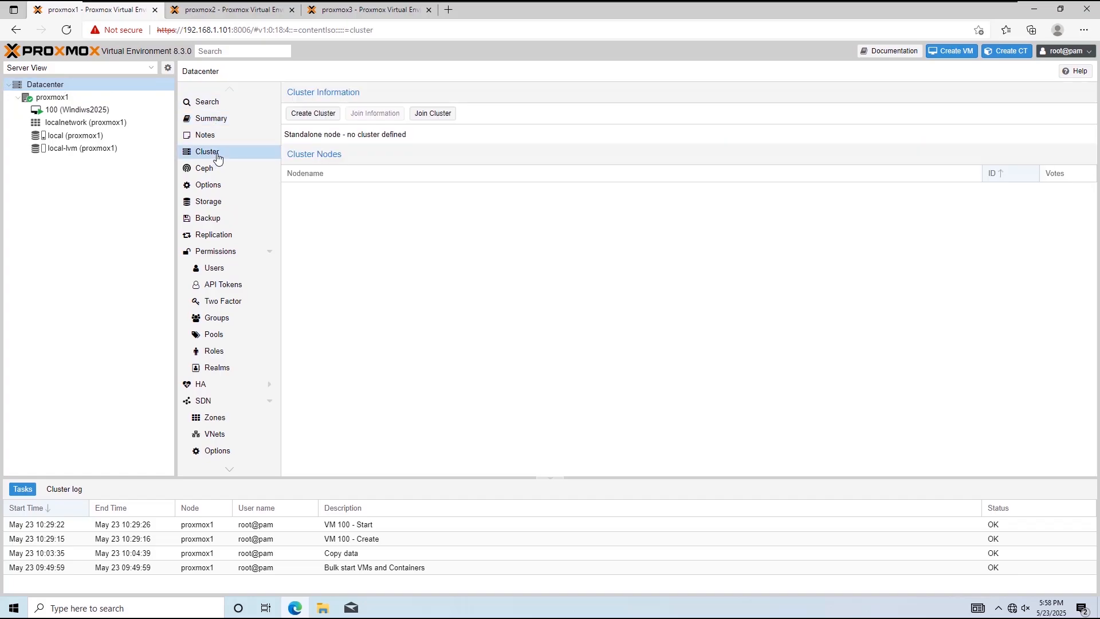
click(314, 114)
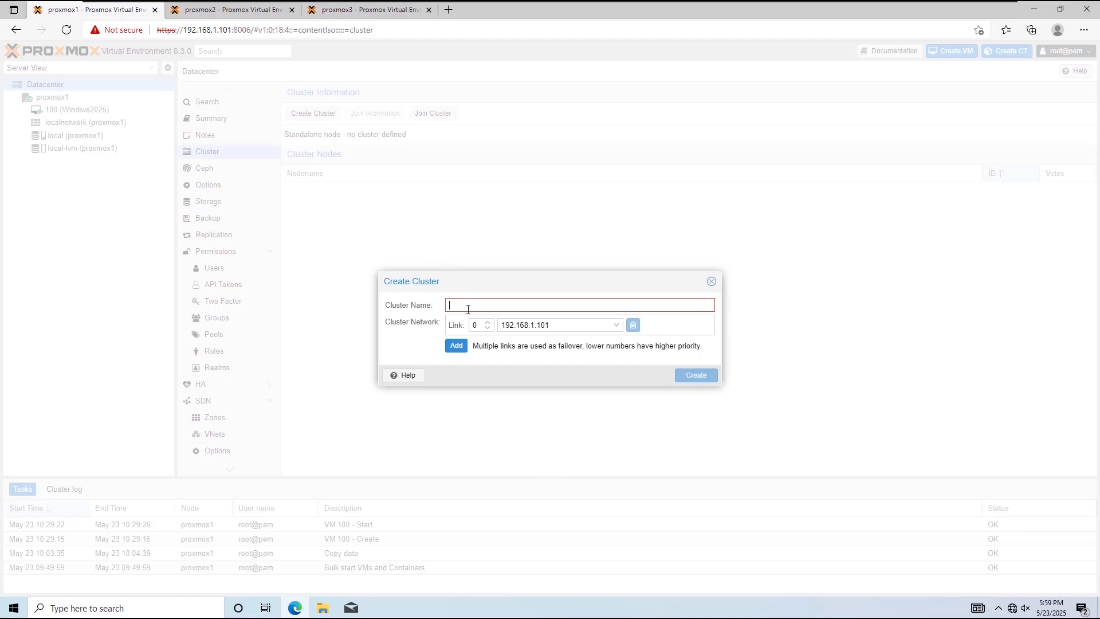
text(GTO-)
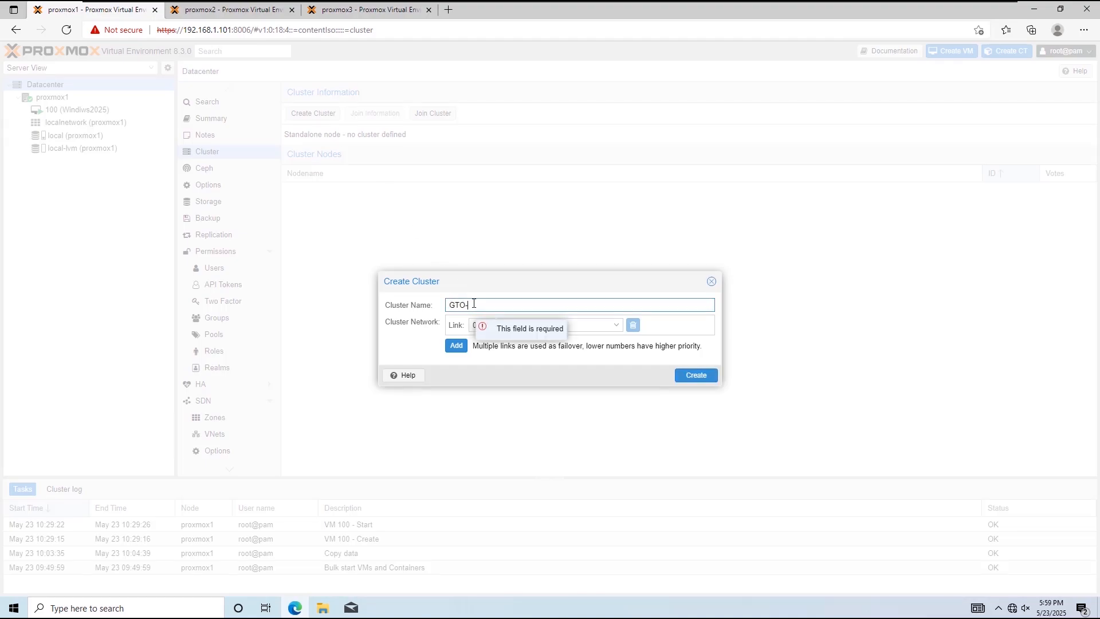
text(Cluster)
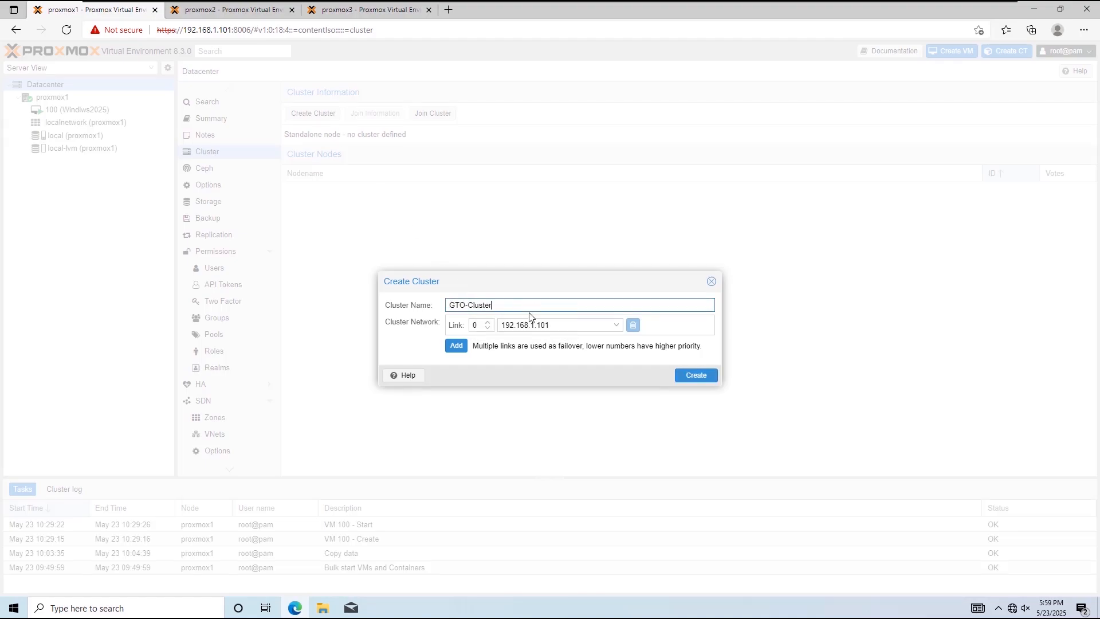
click(687, 378)
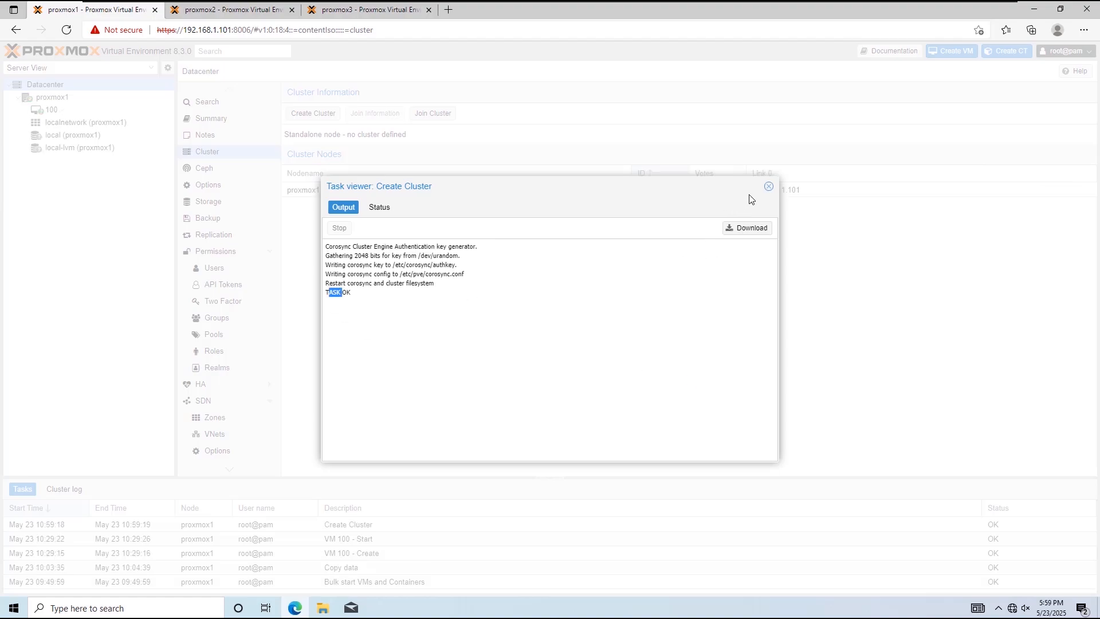
click(769, 186)
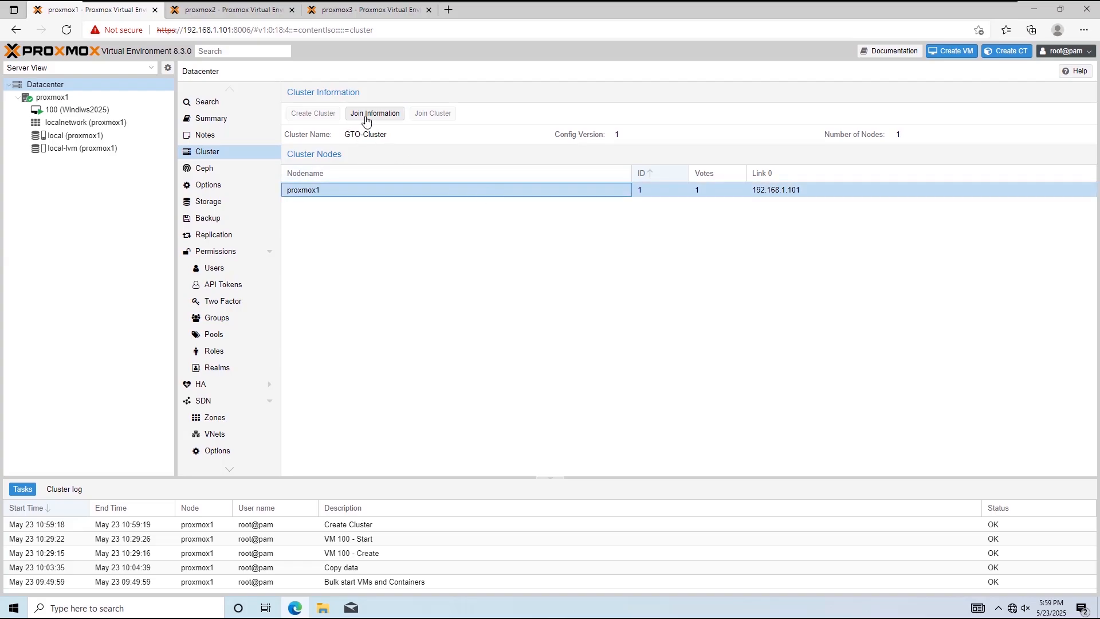
Step: Copy the cluster join information from proxmox1 and paste it into the cluster join form on proxmox2
click(368, 119)
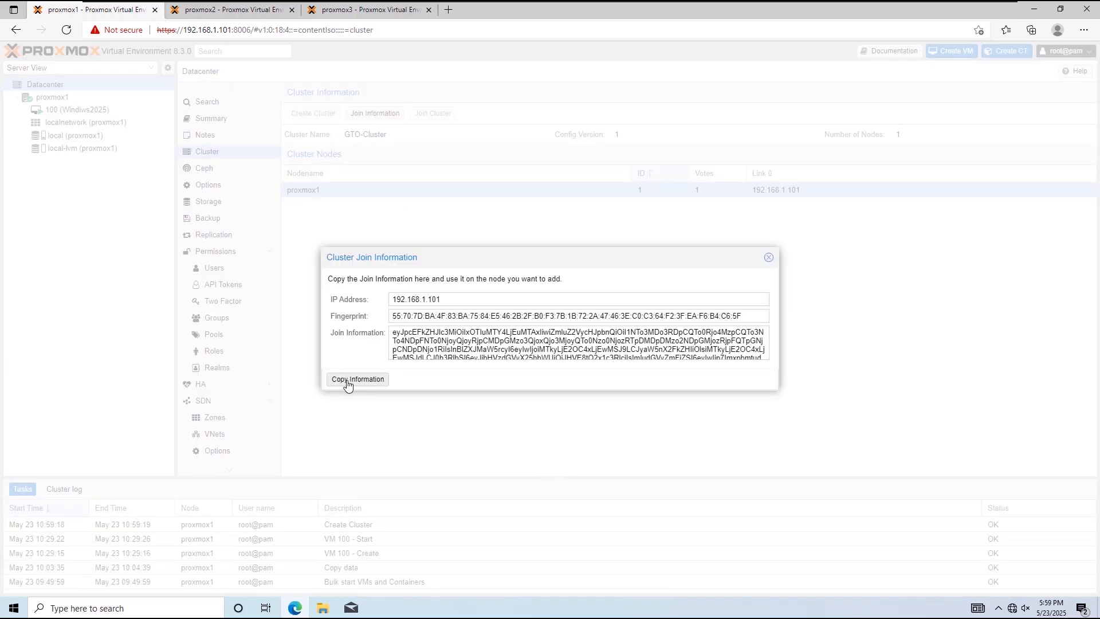
click(373, 383)
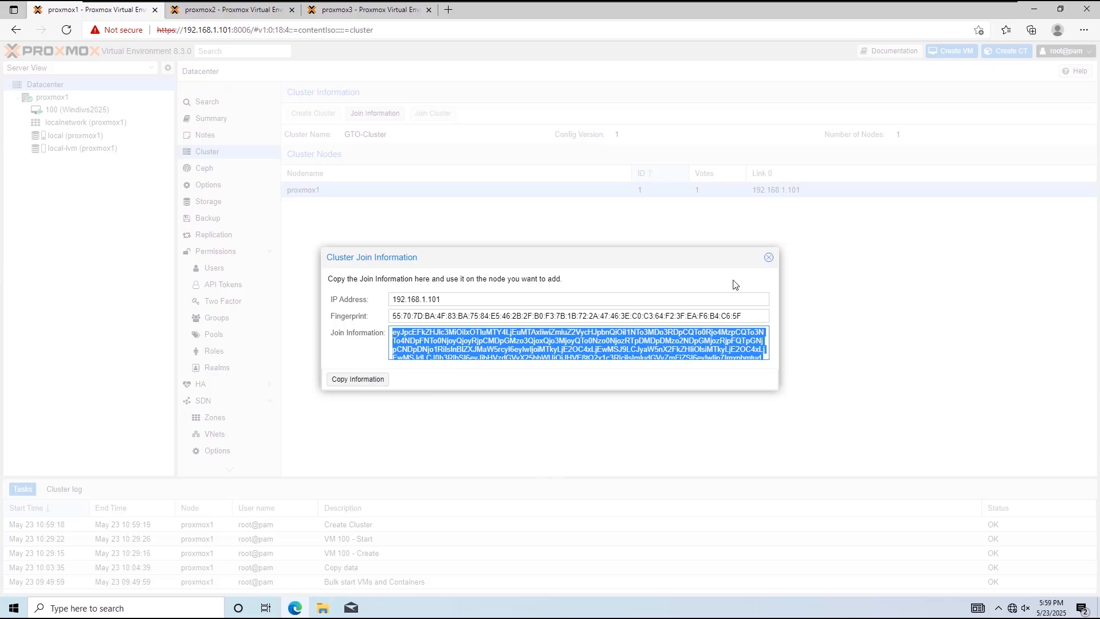
click(240, 13)
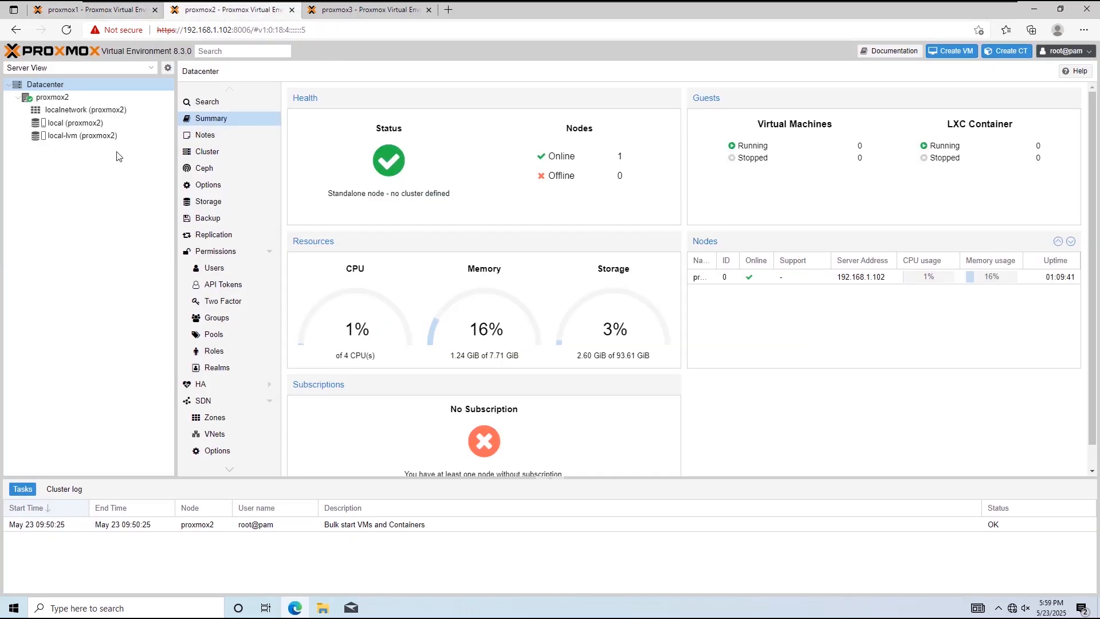
click(203, 157)
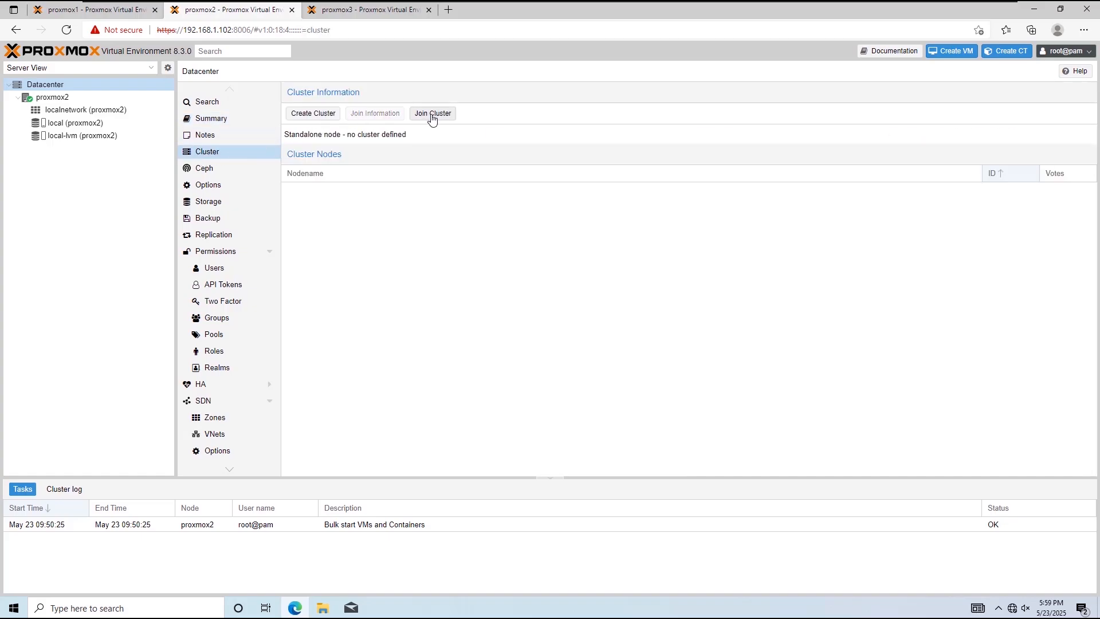
click(433, 116)
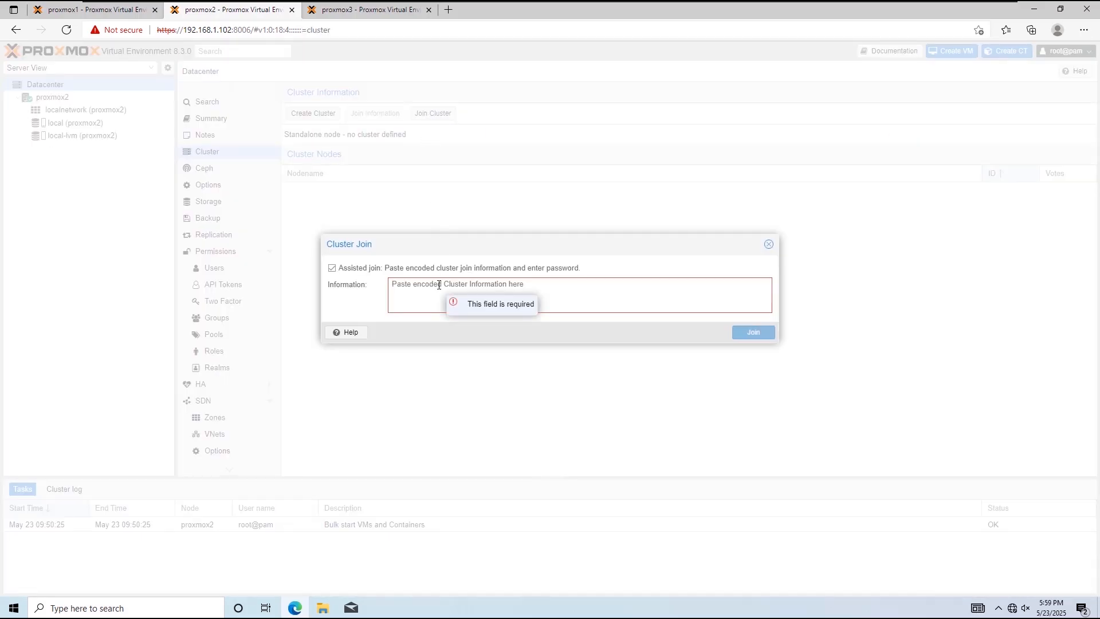
key(ctrl+v)
Step: Enter the peer's root password, set cluster network link 0 to 192.168.1.102, and join proxmox2 to GTO-Cluster
click(623, 324)
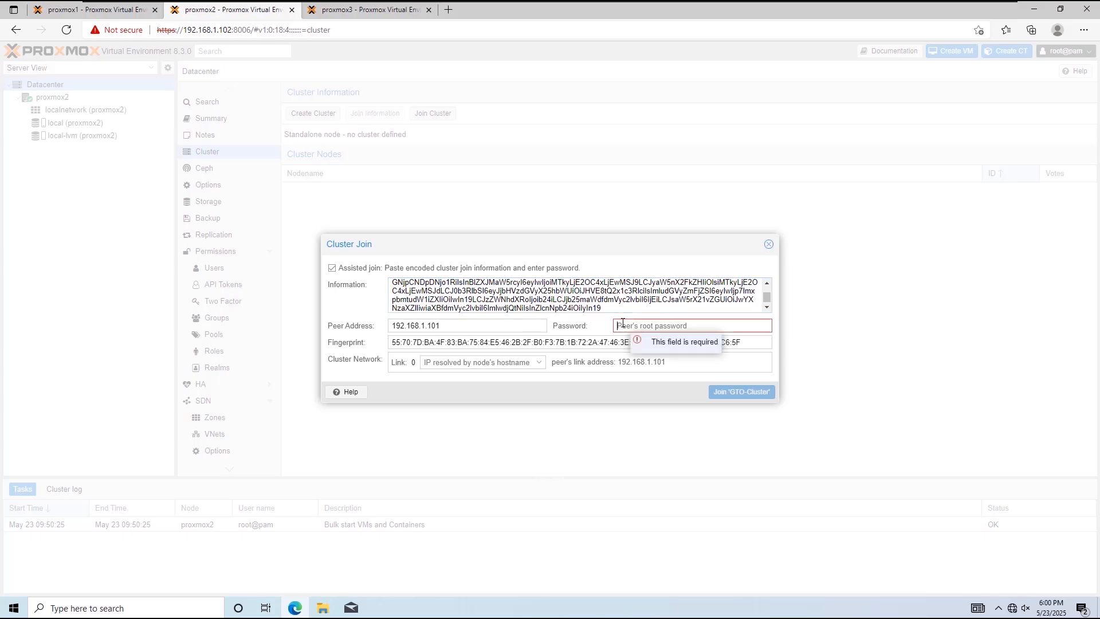
text(••••••••)
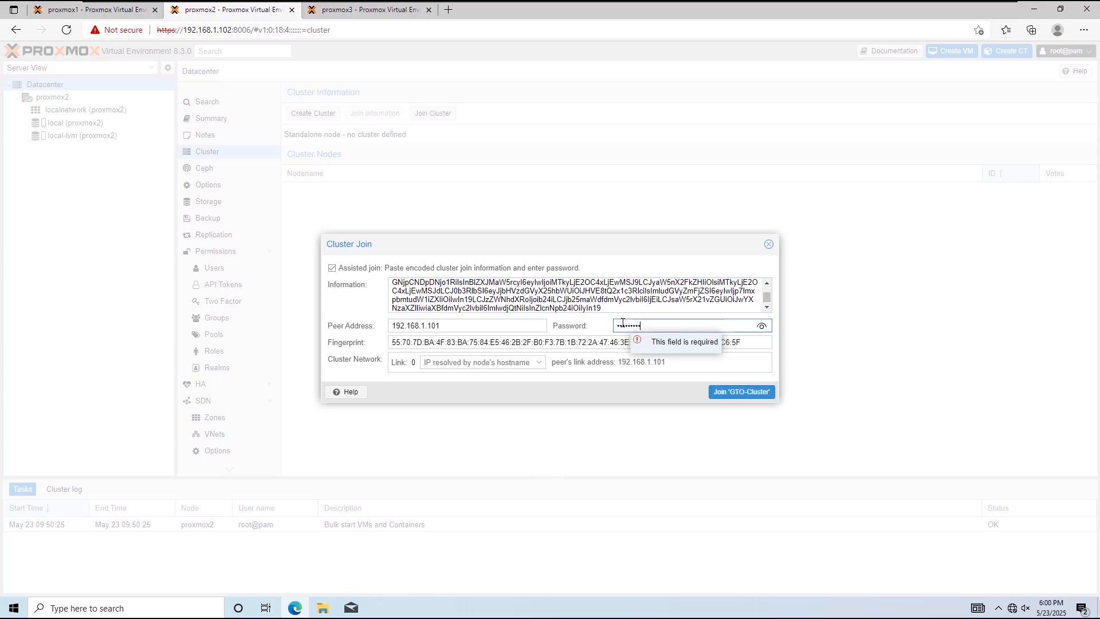
text(•••)
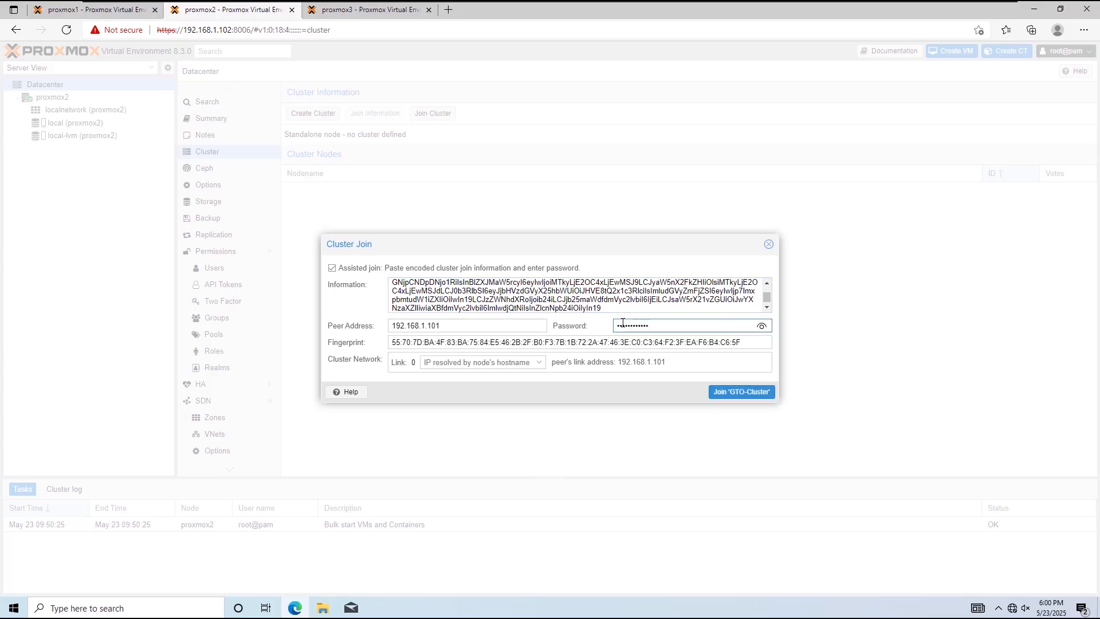
click(540, 362)
click(539, 394)
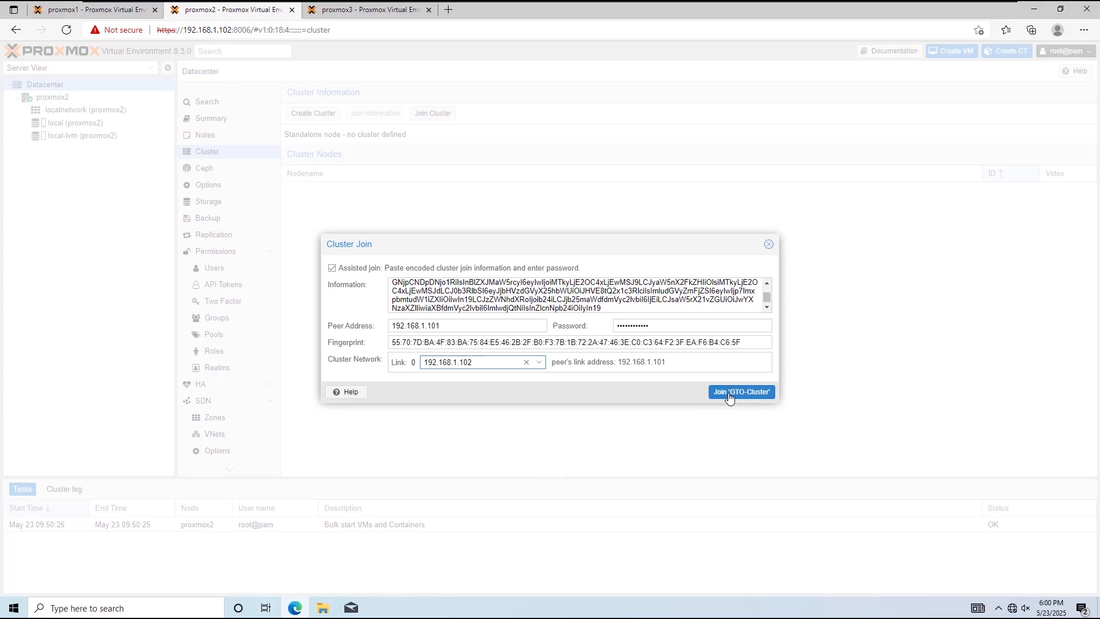
click(729, 393)
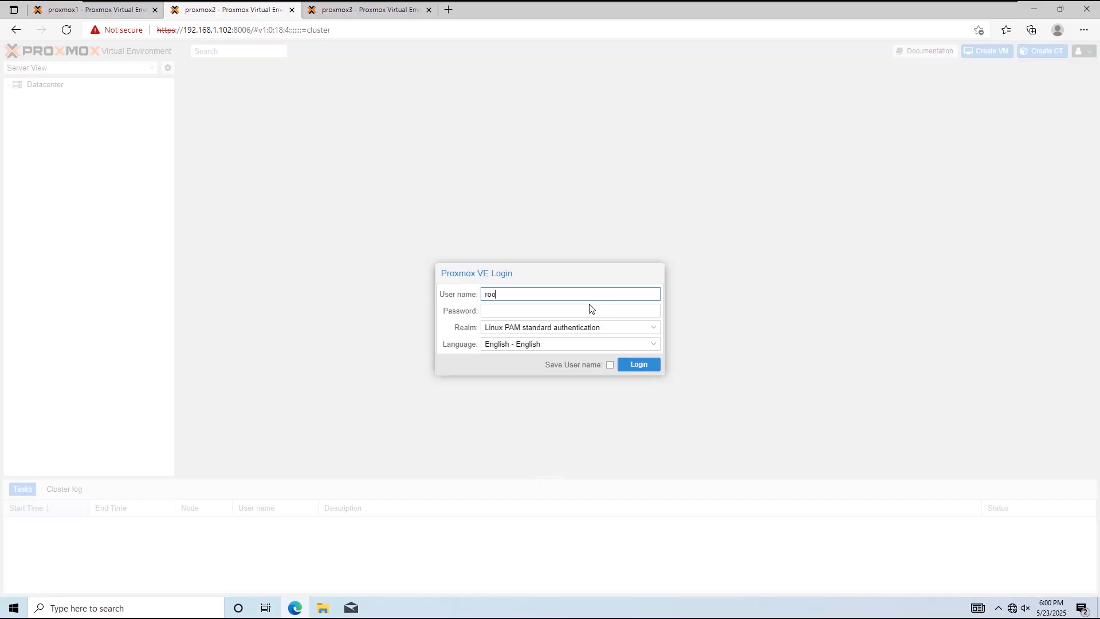
Step: Log back in to proxmox2 as root with the account password, then check the cluster membership on proxmox1
click(588, 312)
text(•••)
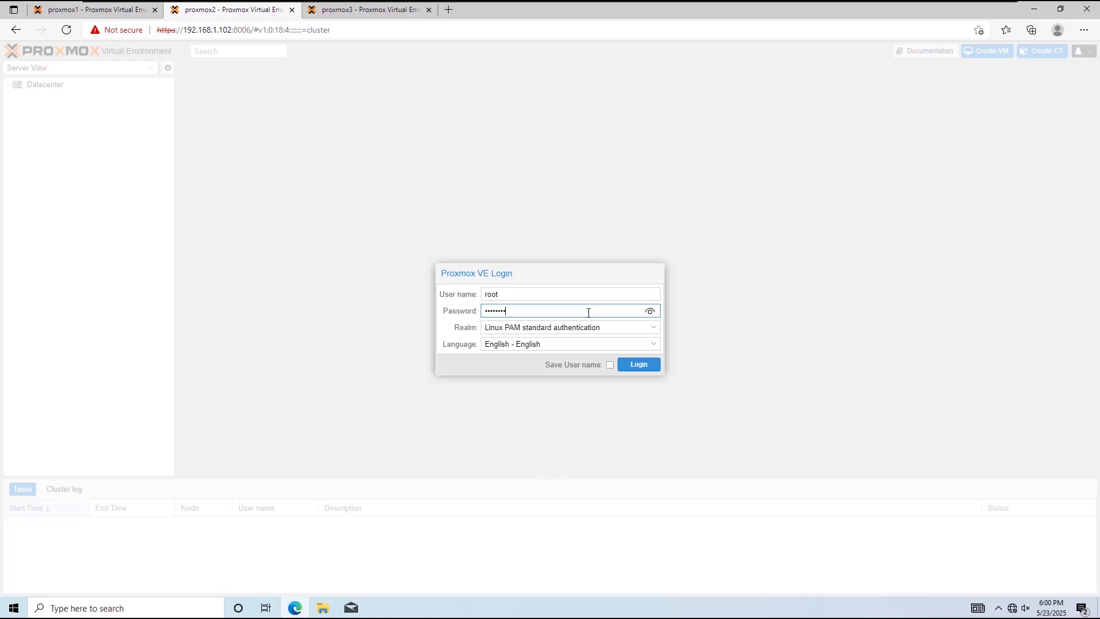
click(639, 365)
click(550, 345)
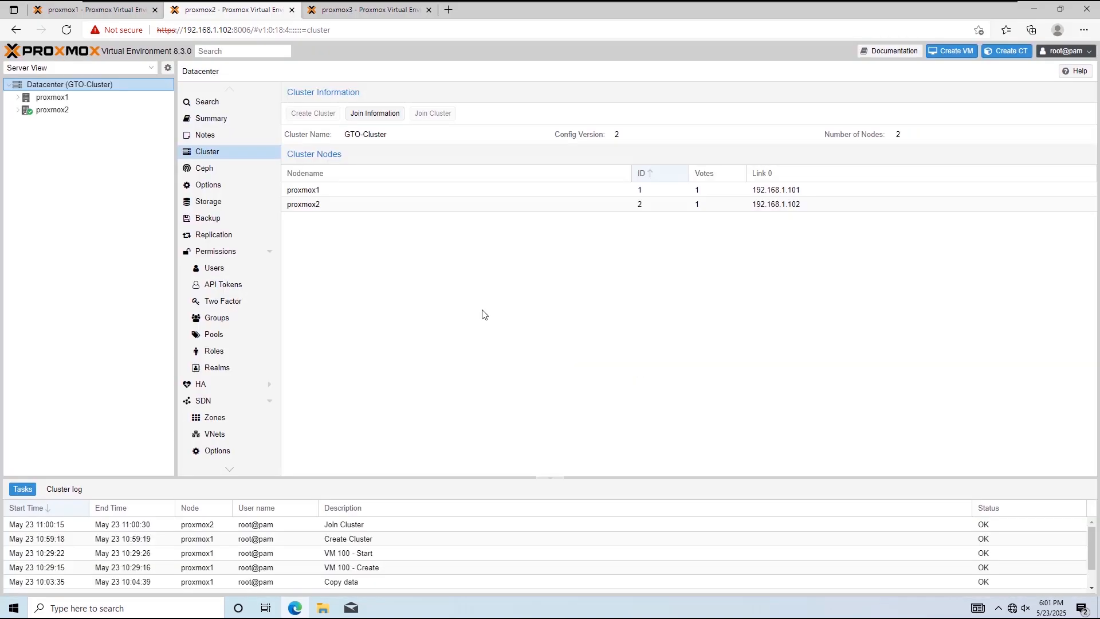
click(86, 10)
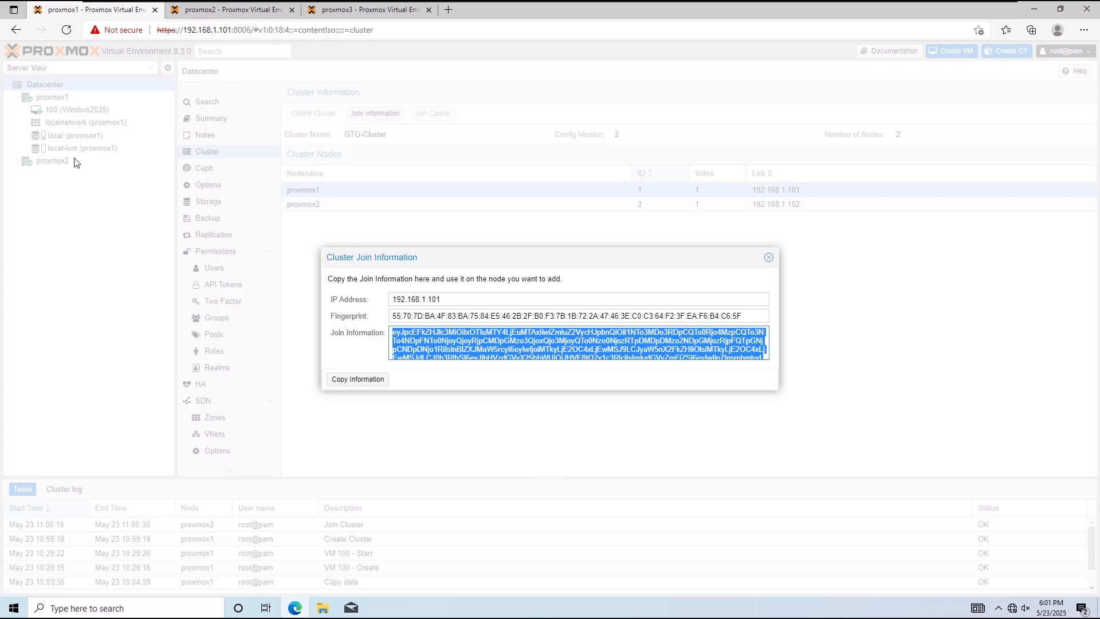
Step: Power off the Ubuntu VM 100 on proxmox3 from inside its guest desktop console
click(338, 15)
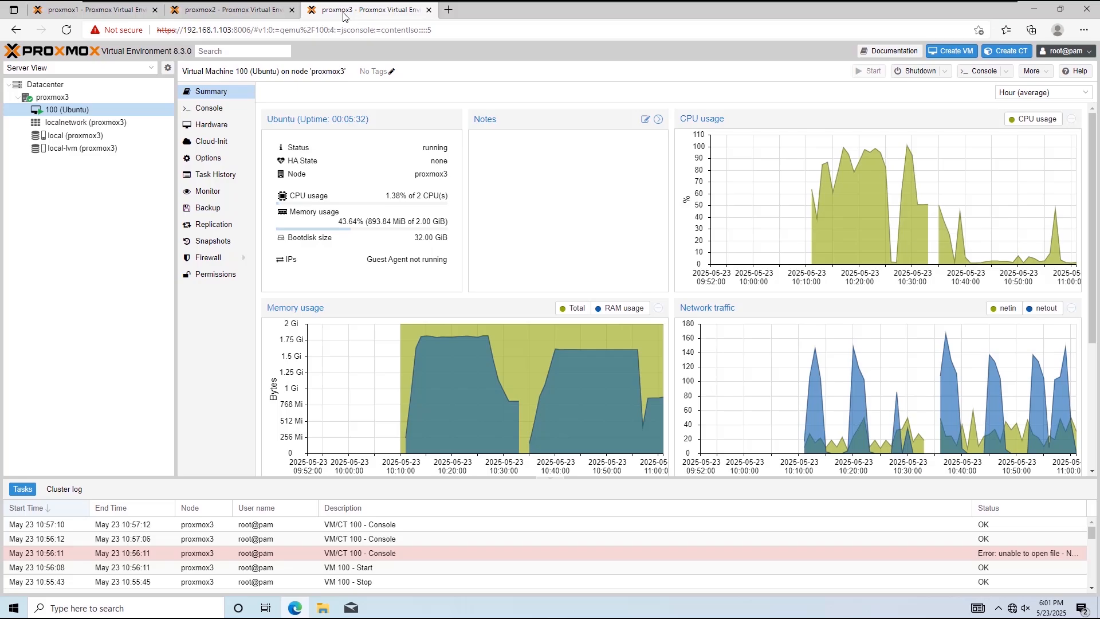
click(94, 98)
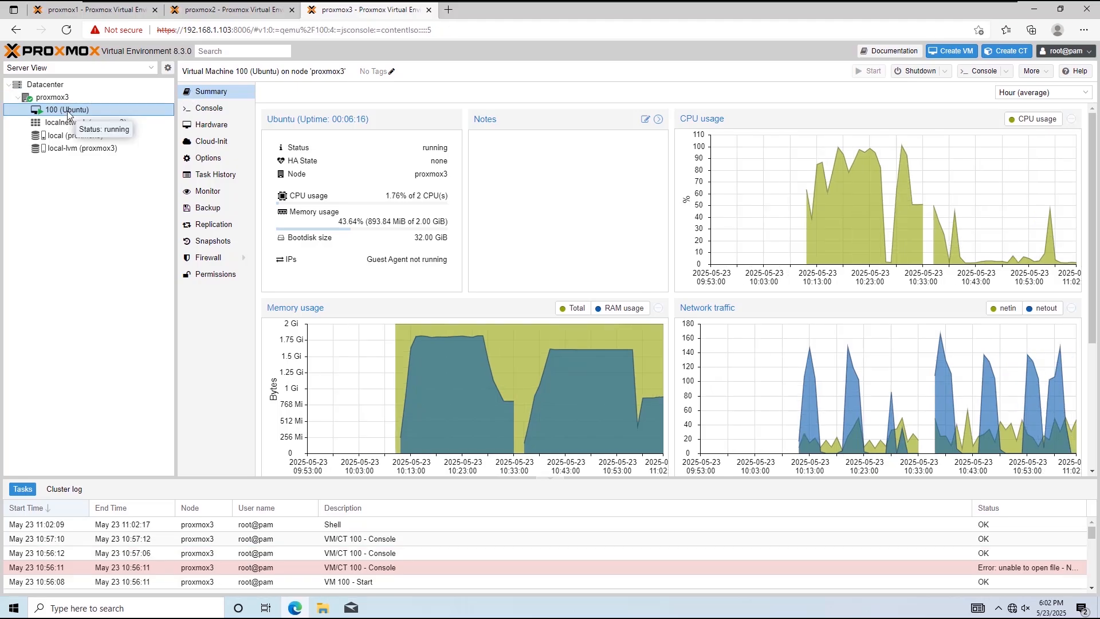
click(206, 110)
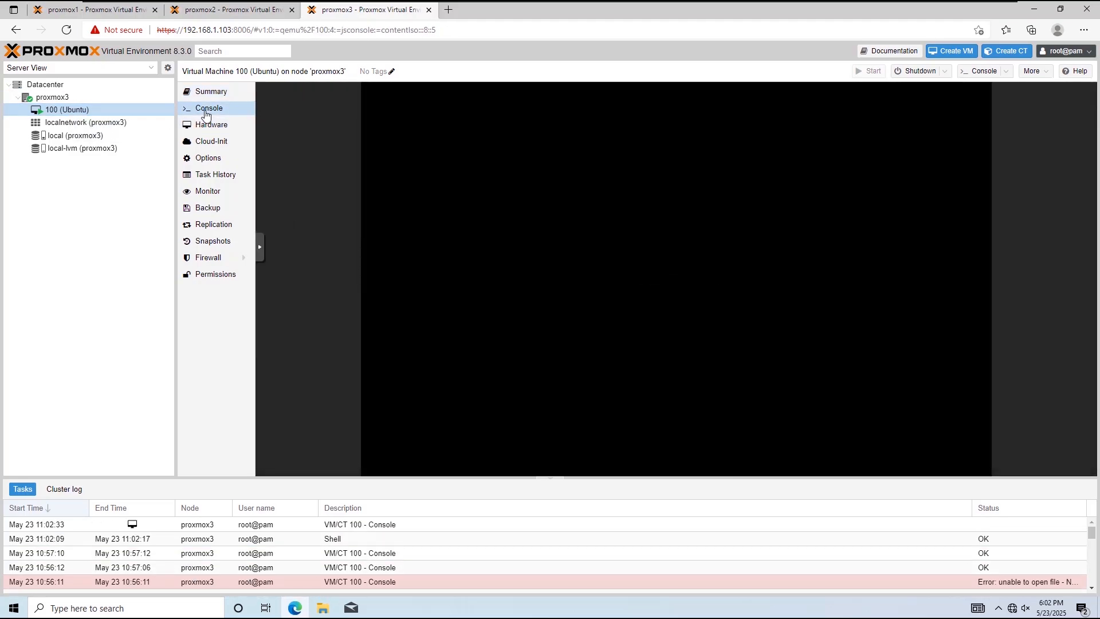
click(979, 91)
click(975, 100)
click(905, 211)
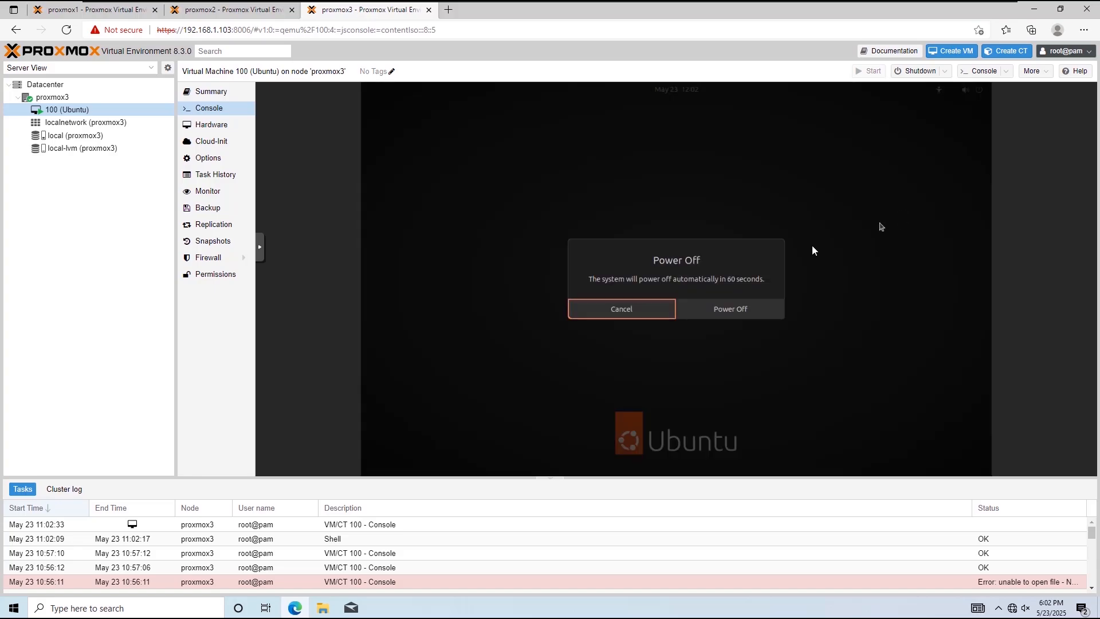
click(749, 309)
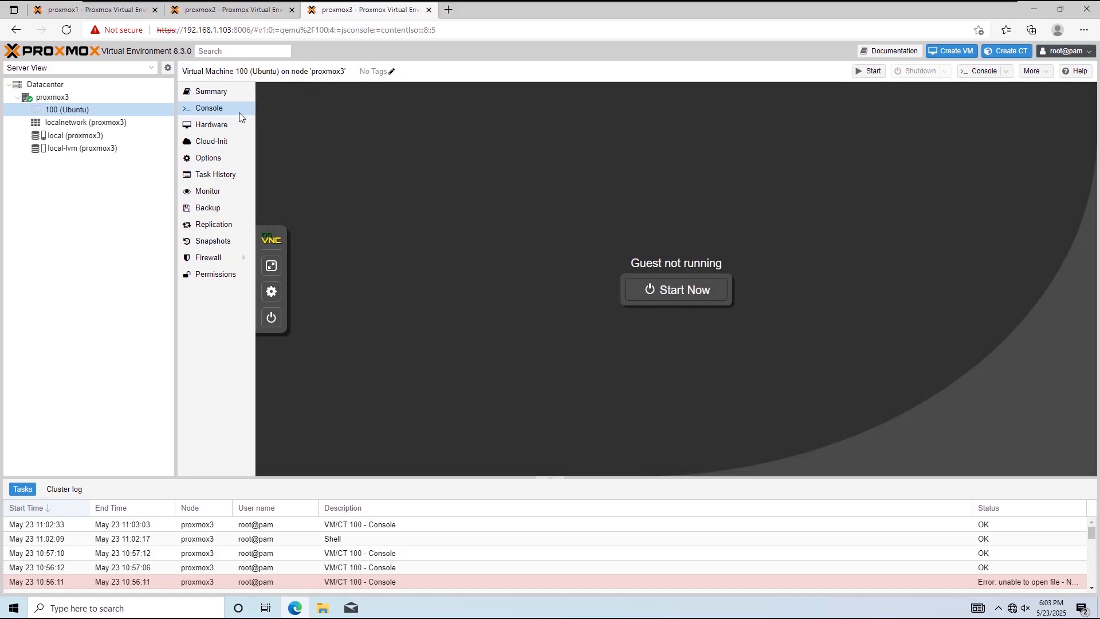
Step: In the proxmox3 node shell, clone VM 100 to ID 101 with qm clone 100 101 --name Ubuntu-new
click(97, 97)
text(qm)
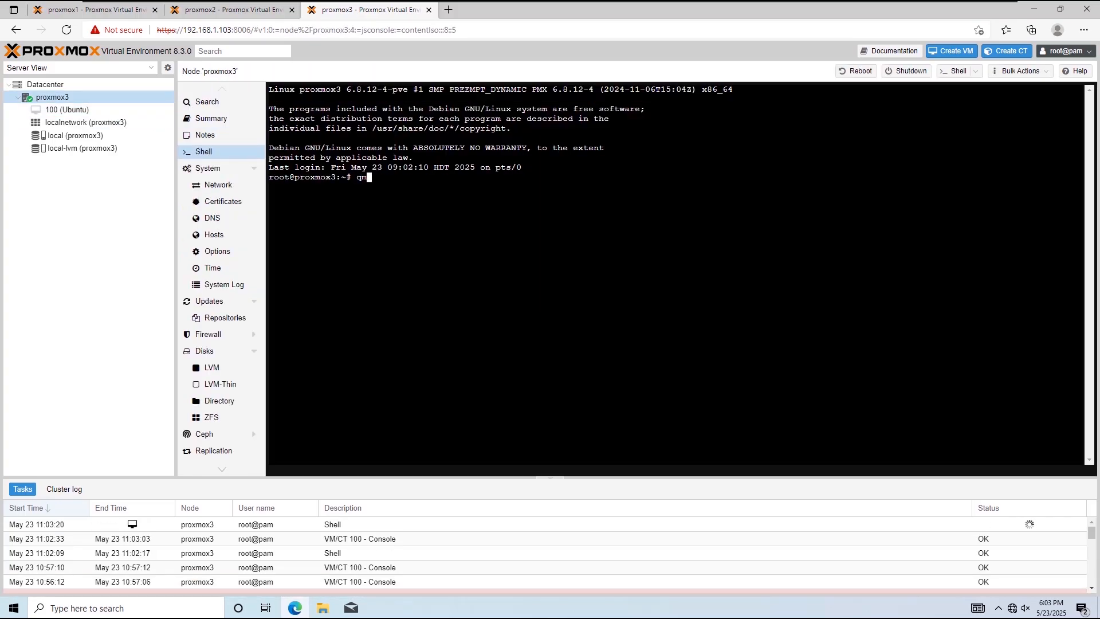
text( clone 100 101 --name Ubuntu-new)
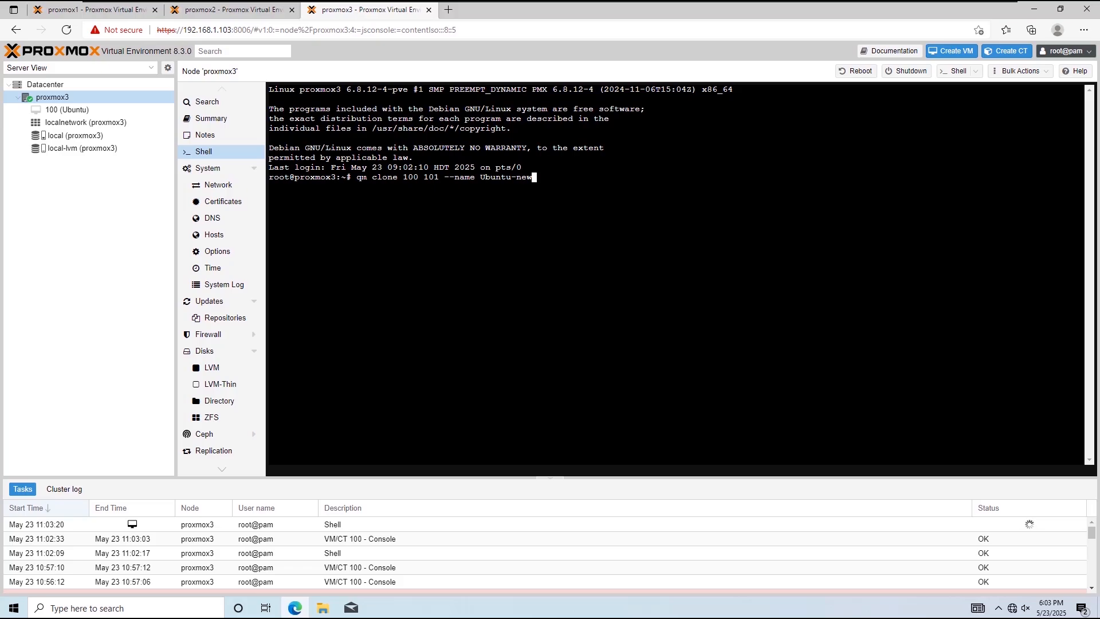
key(Return)
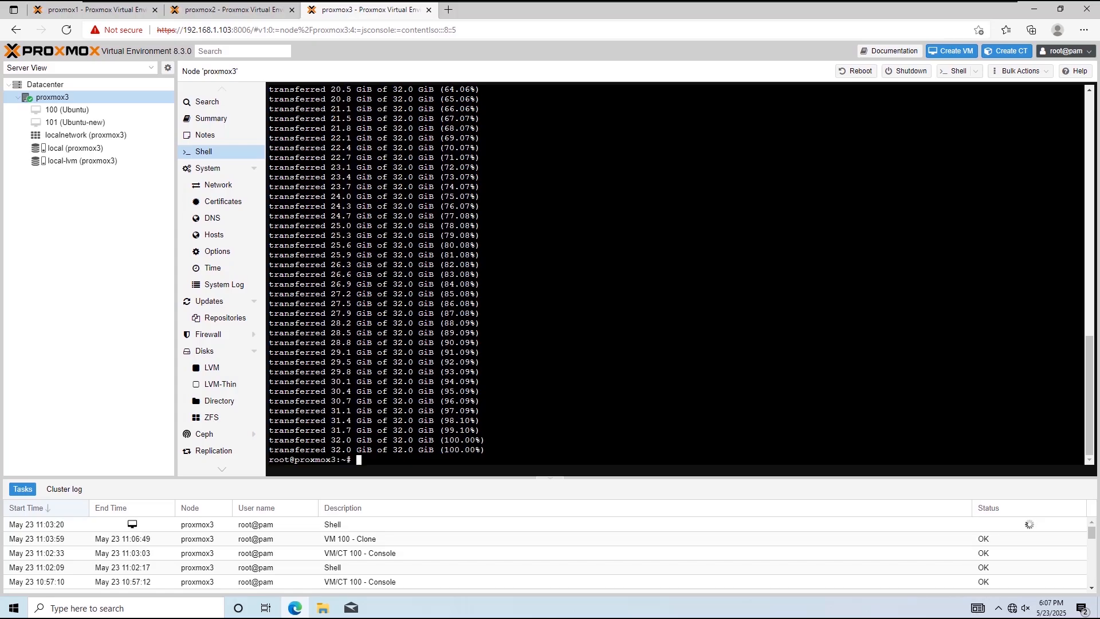
Step: Clear the proxmox3 shell and delete the original VM 100 with qm destroy 100
text(clear)
key(Return)
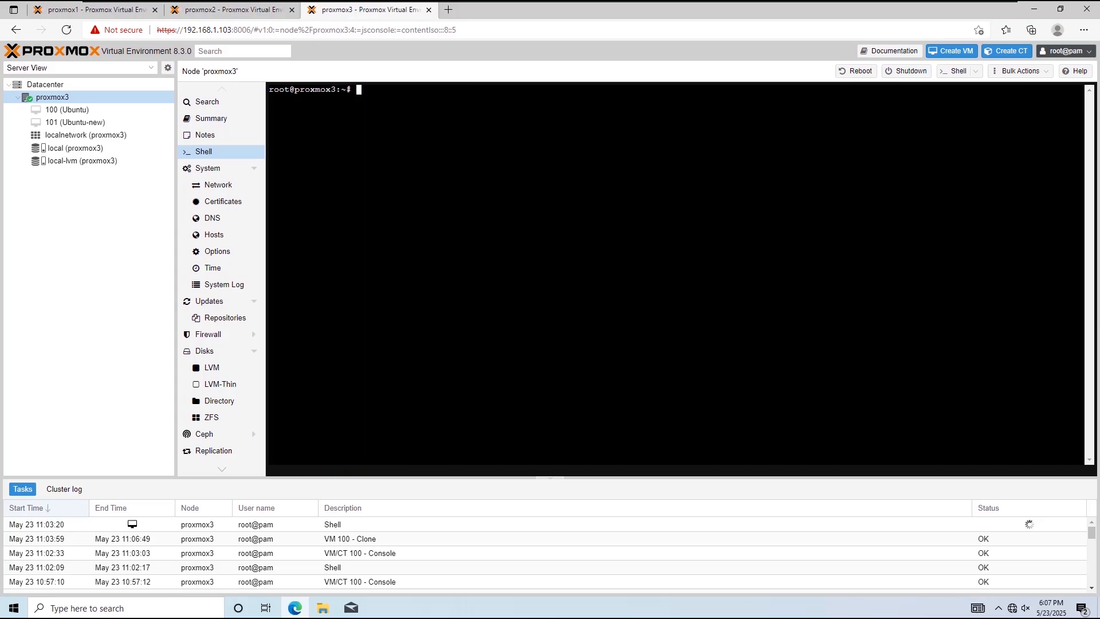
text(qm destroy 100)
key(Return)
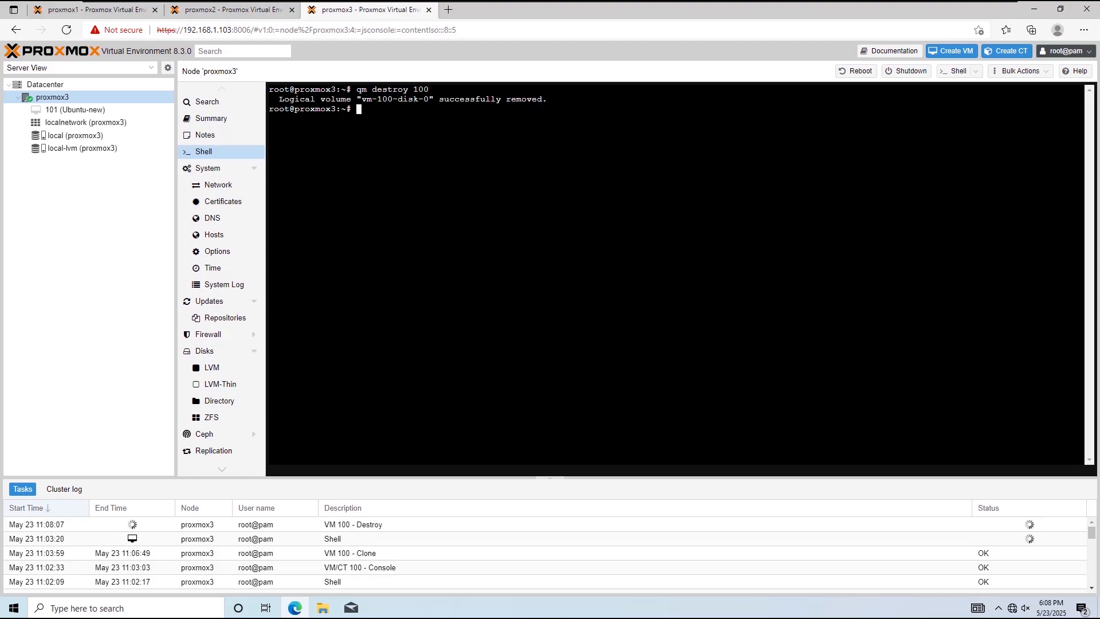
Step: Copy GTO-Cluster's join information on proxmox1 and open the datacenter's cluster settings on proxmox3
click(101, 10)
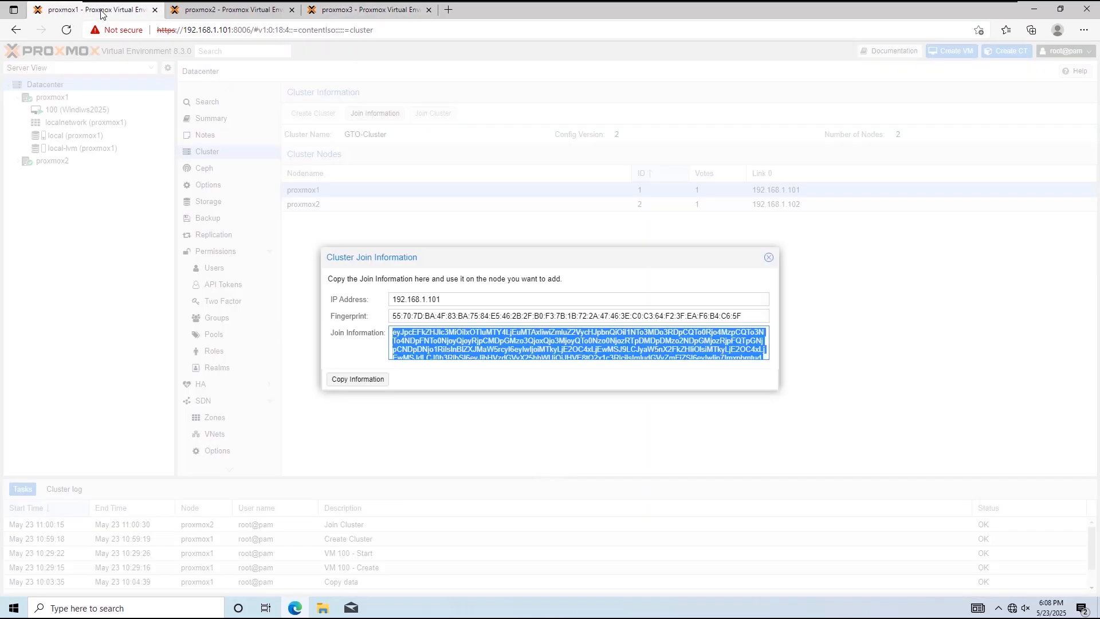
click(357, 379)
click(343, 10)
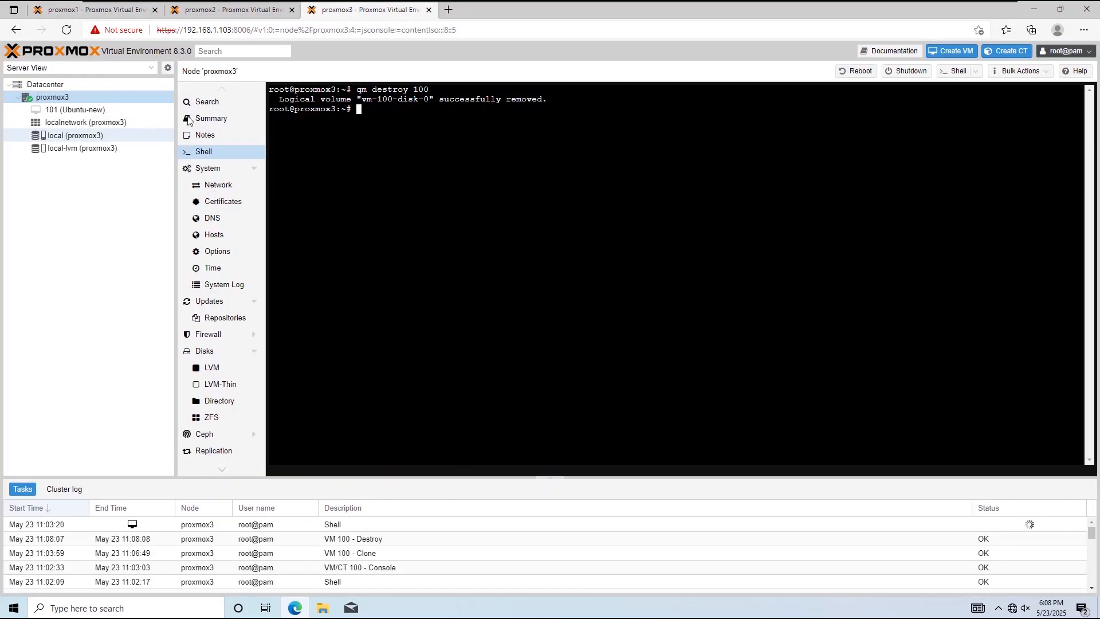
click(92, 85)
click(217, 153)
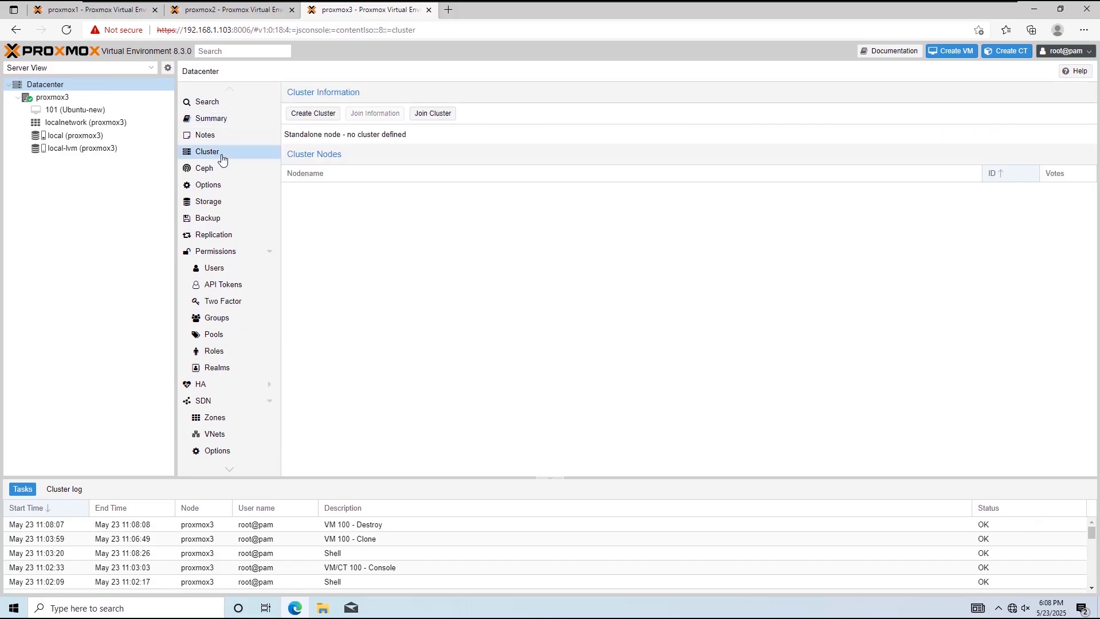
Step: Try to join proxmox3 to GTO-Cluster with the pasted join information, the peer's root password and link 0 set to 192.168.1.103
click(424, 115)
key(ctrl+v)
click(700, 322)
text(•••)
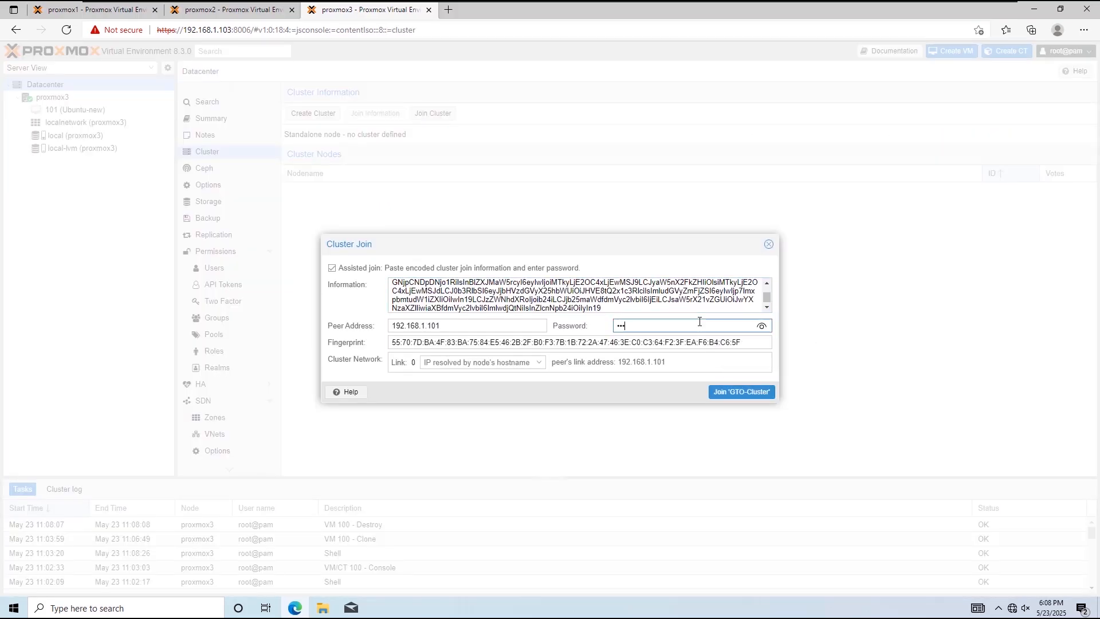
text(••••••)
click(538, 362)
click(511, 393)
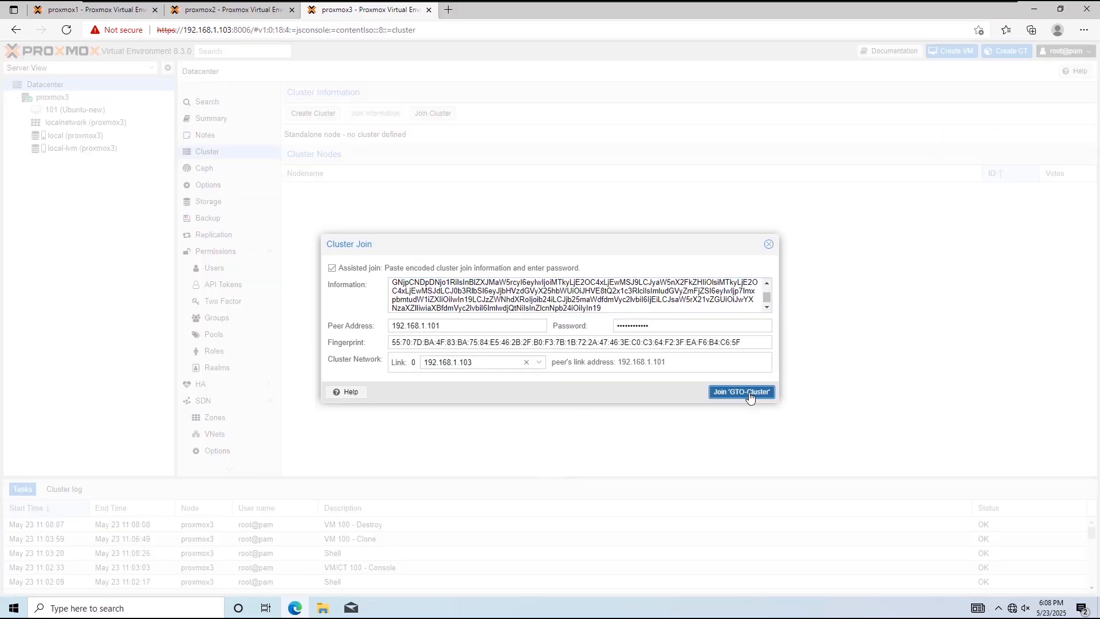
click(745, 392)
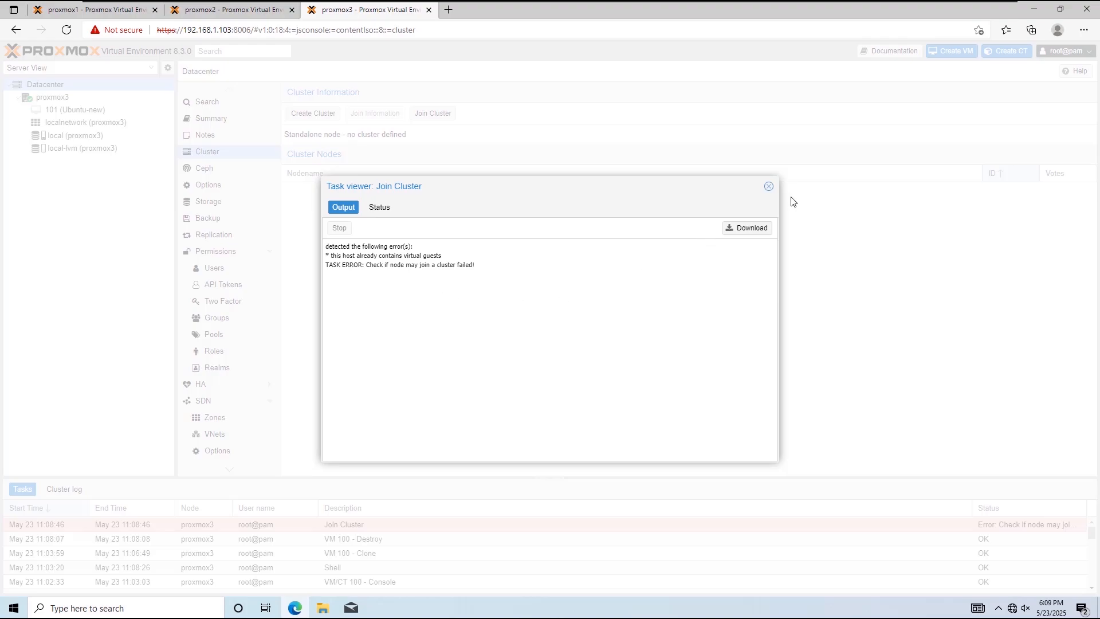
click(769, 186)
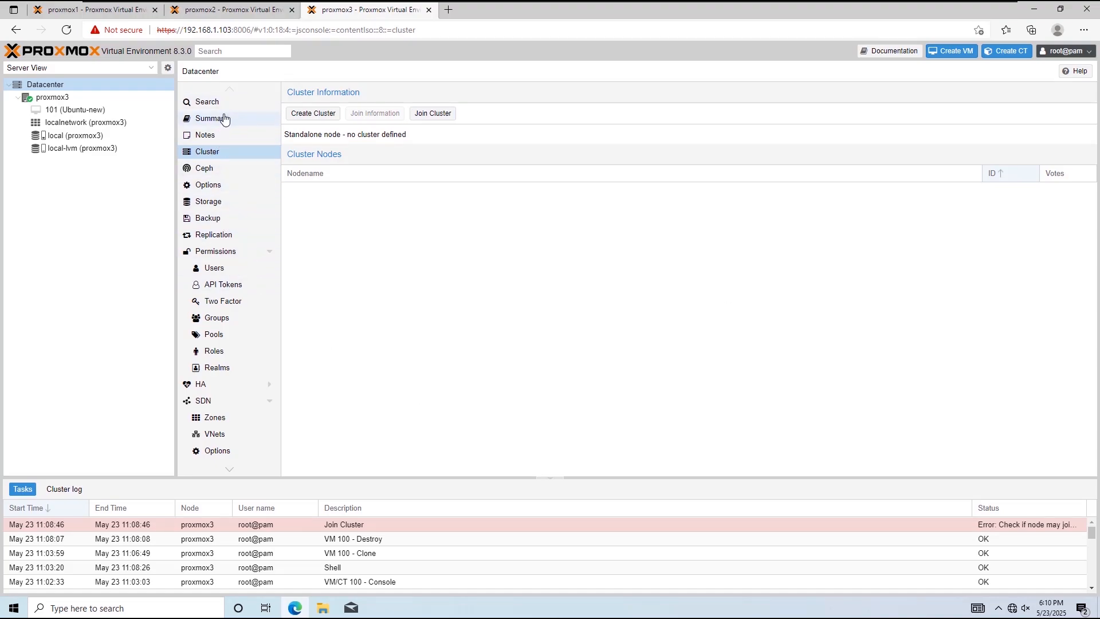
Step: Back up VM 101 from the proxmox3 node shell with vzdump 101 --storage local
click(106, 101)
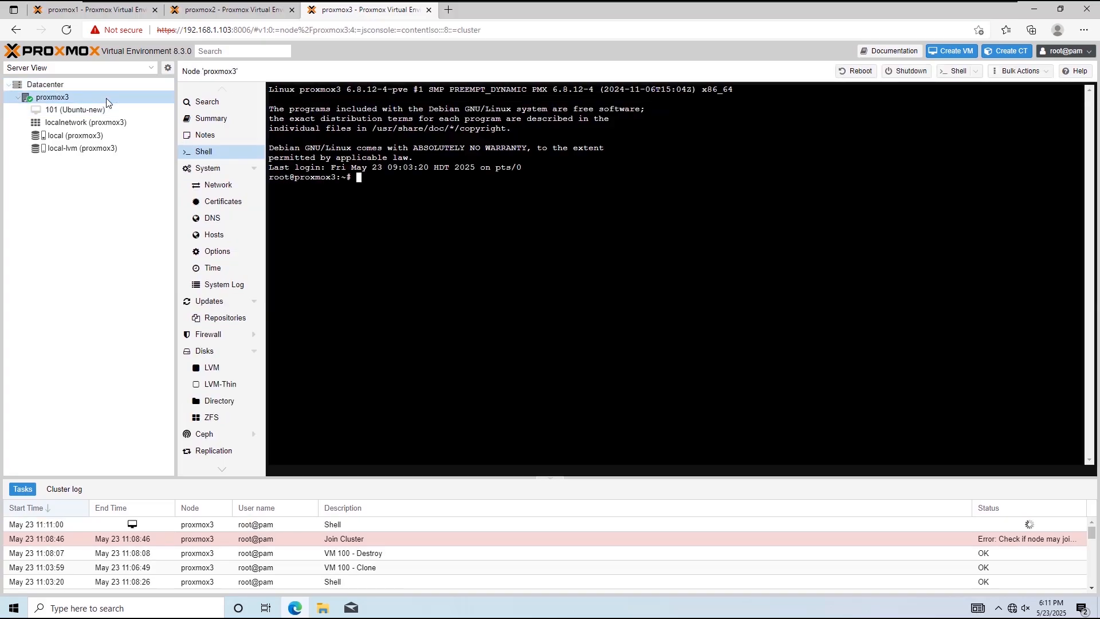
text(vzdump 101 --storage local)
key(BackSpace)
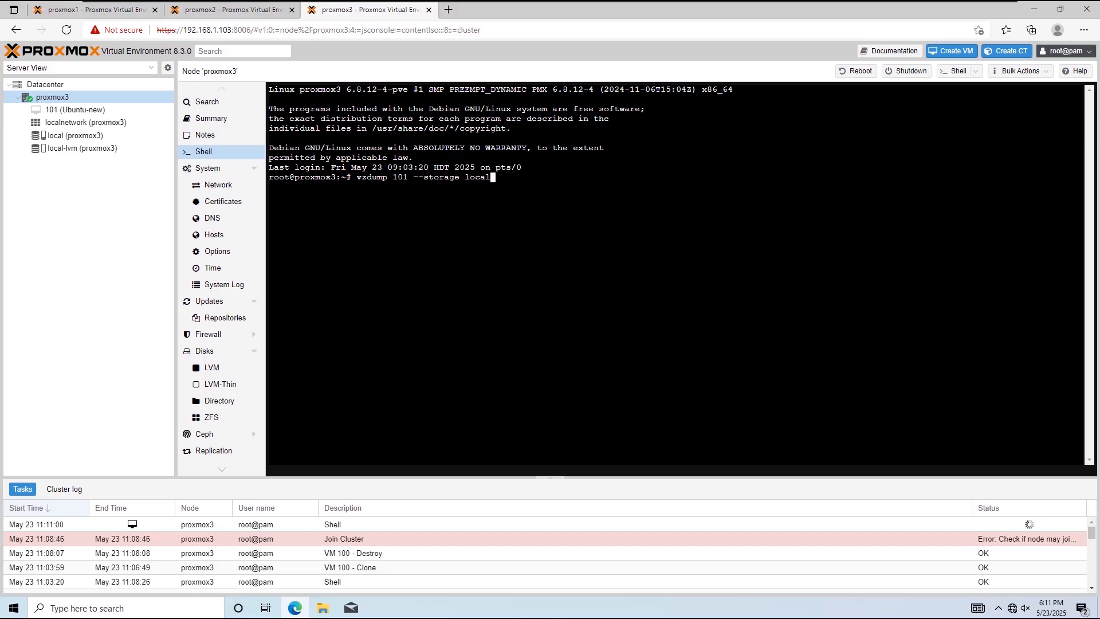
key(Return)
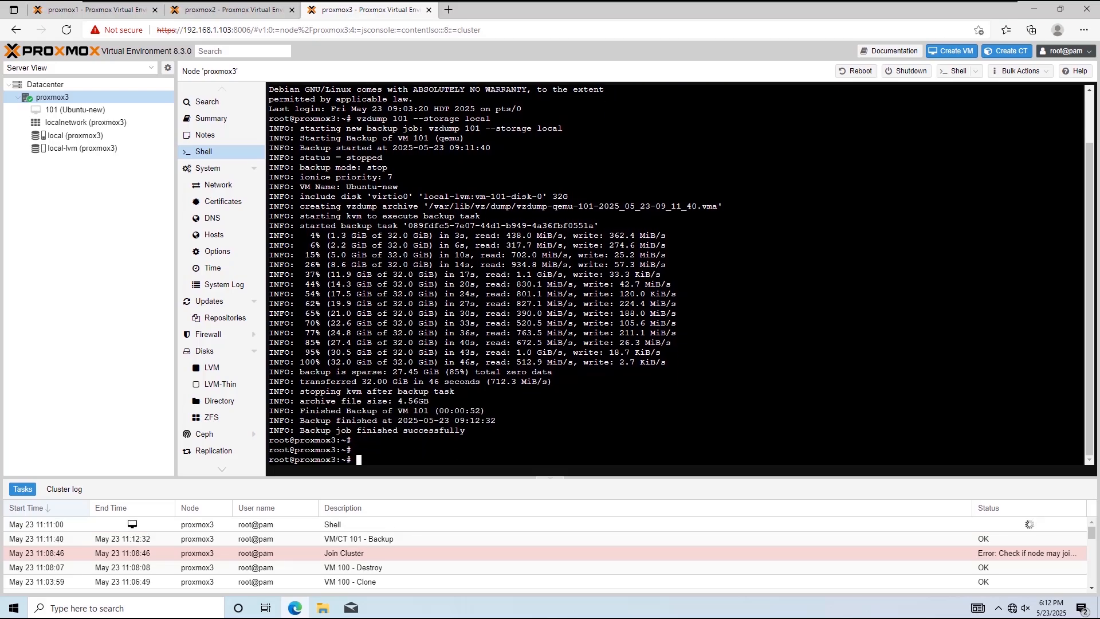
Step: Check the backups on proxmox3's local storage for the vzdump archive of VM 101
click(76, 136)
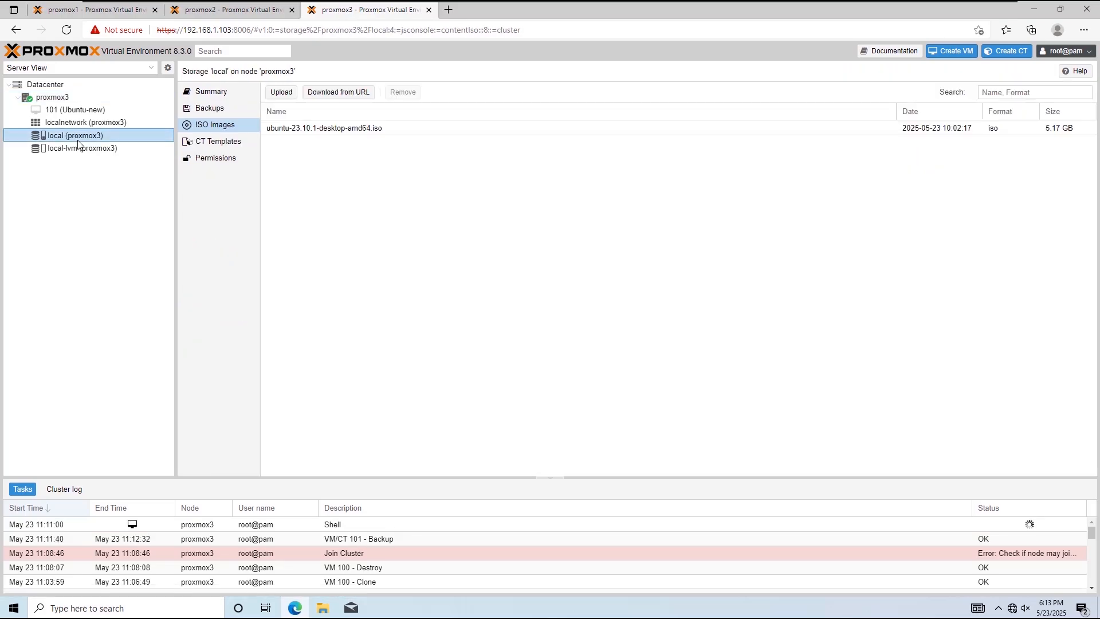
click(221, 113)
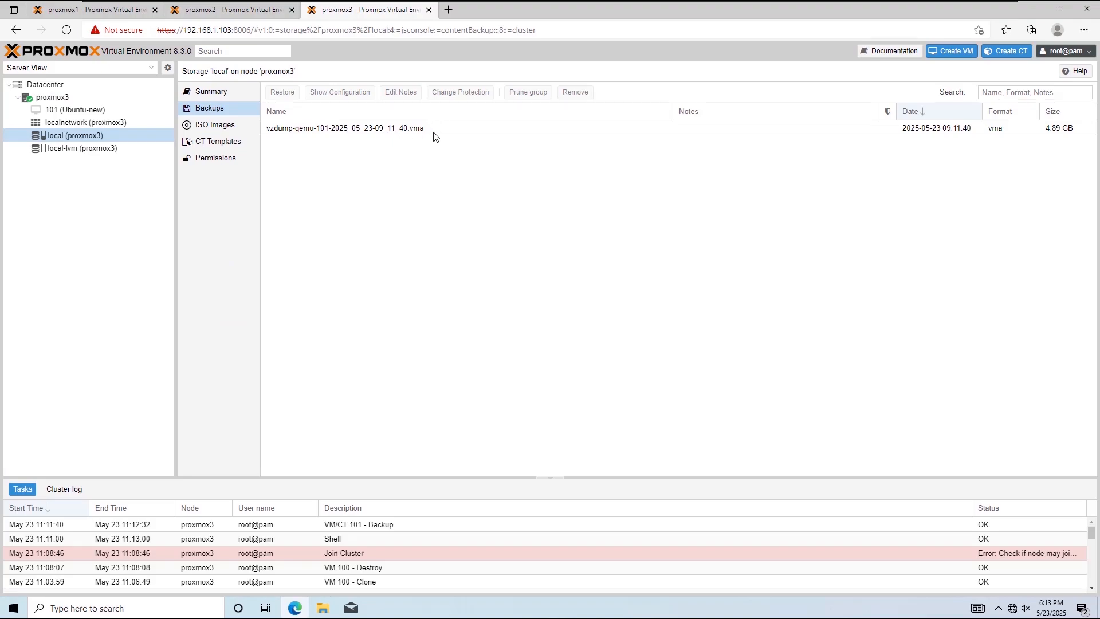
click(435, 132)
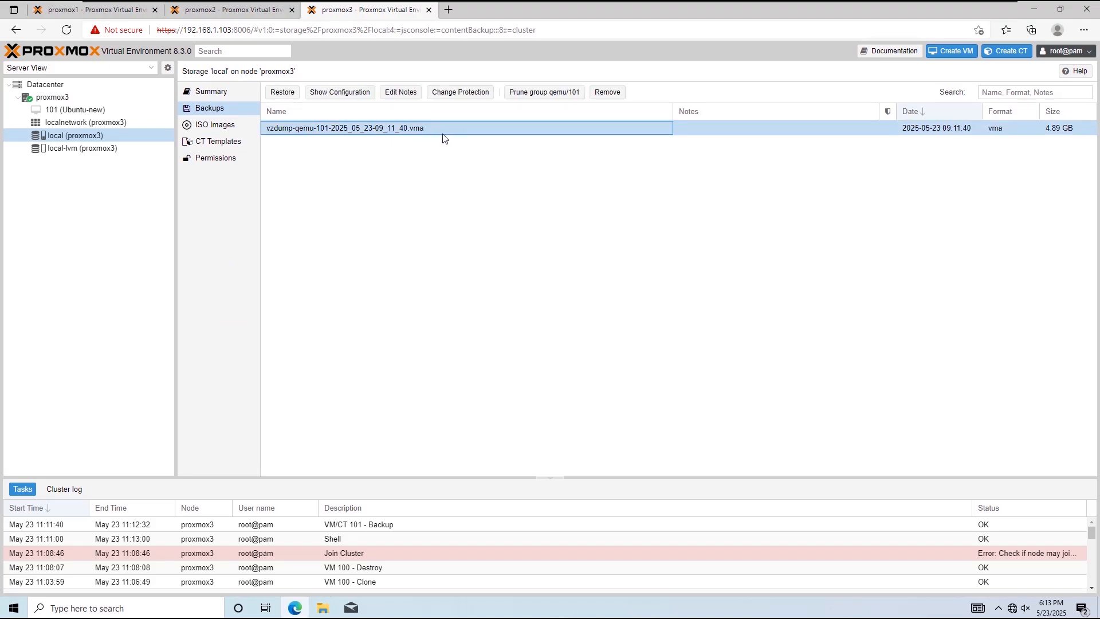
Step: Delete VM 101 from proxmox3 with qm destroy 101 in the node shell
click(81, 111)
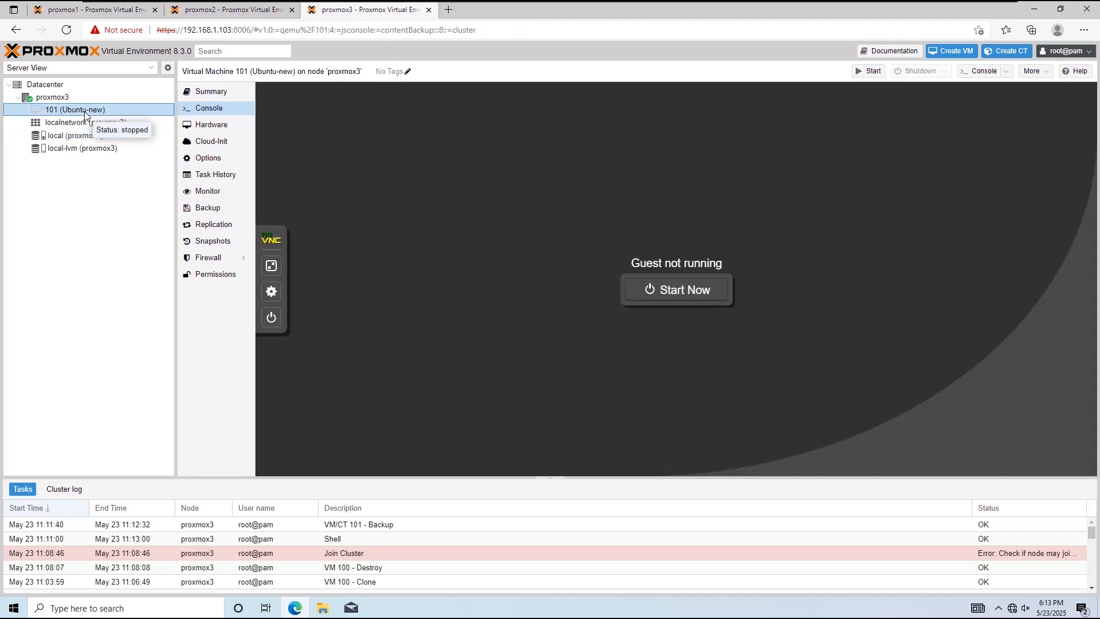
click(77, 98)
text(qm)
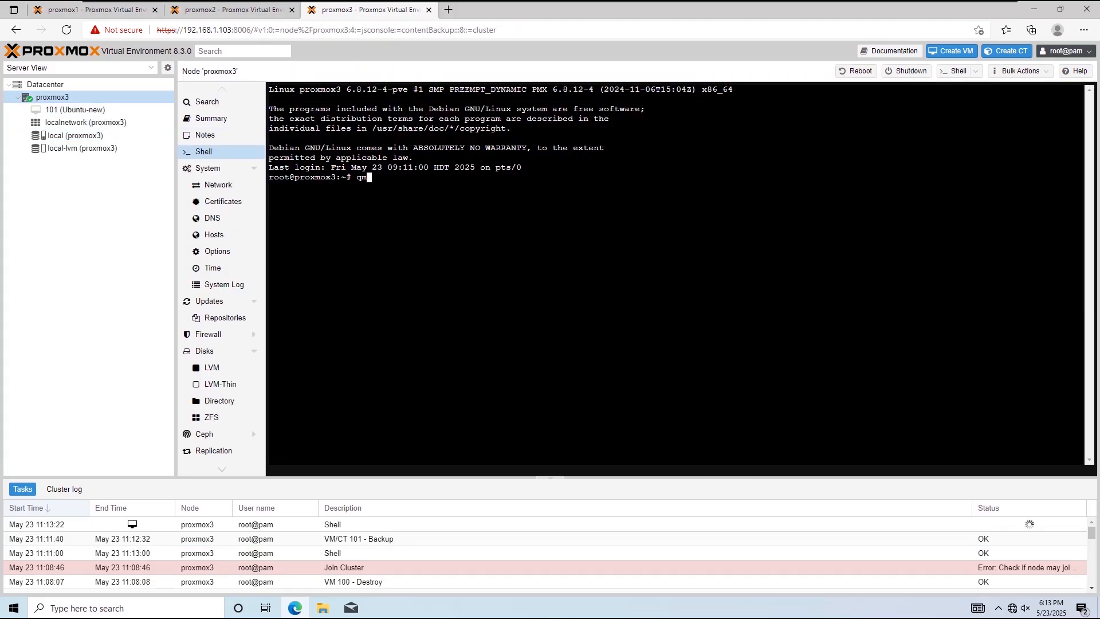
text( destroy 101)
key(Return)
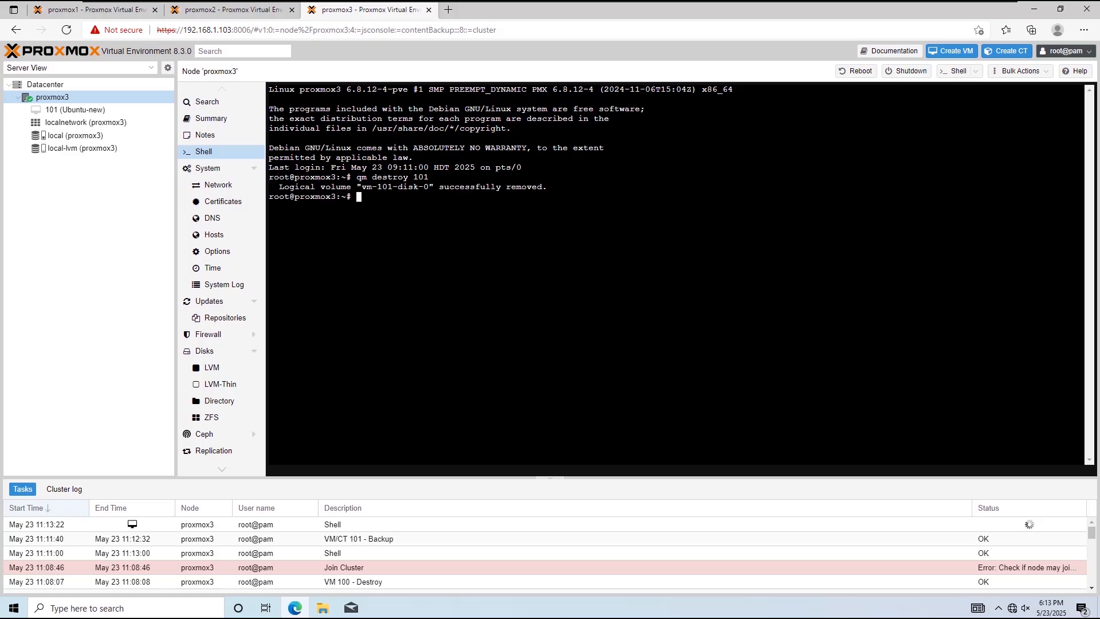
Step: Start a cluster join on proxmox3's datacenter and paste in the join information copied from proxmox1
click(92, 86)
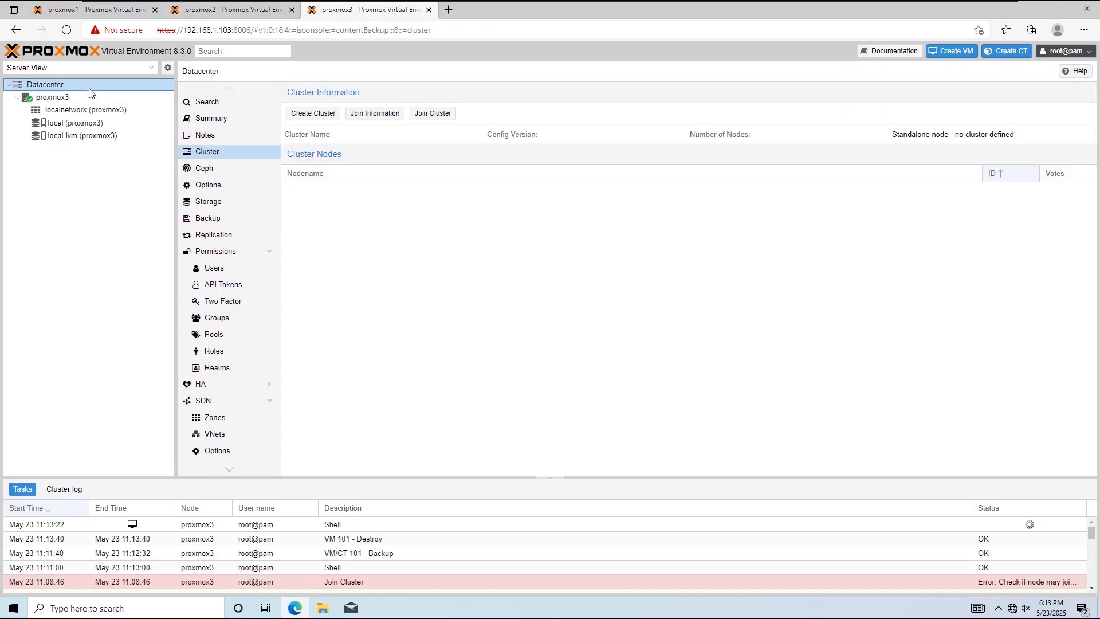
click(433, 113)
key(ctrl+1)
click(338, 379)
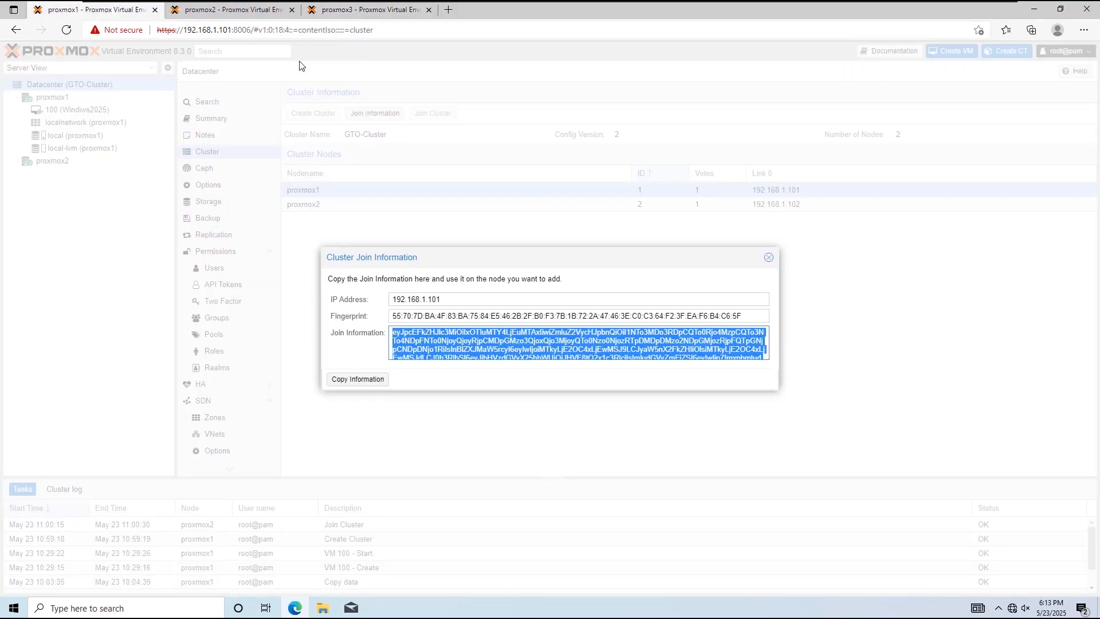
click(345, 20)
click(422, 287)
key(ctrl+v)
Step: Enter the peer's root password, set link 0 to 192.168.1.103 and join proxmox3 to GTO-Cluster
click(648, 326)
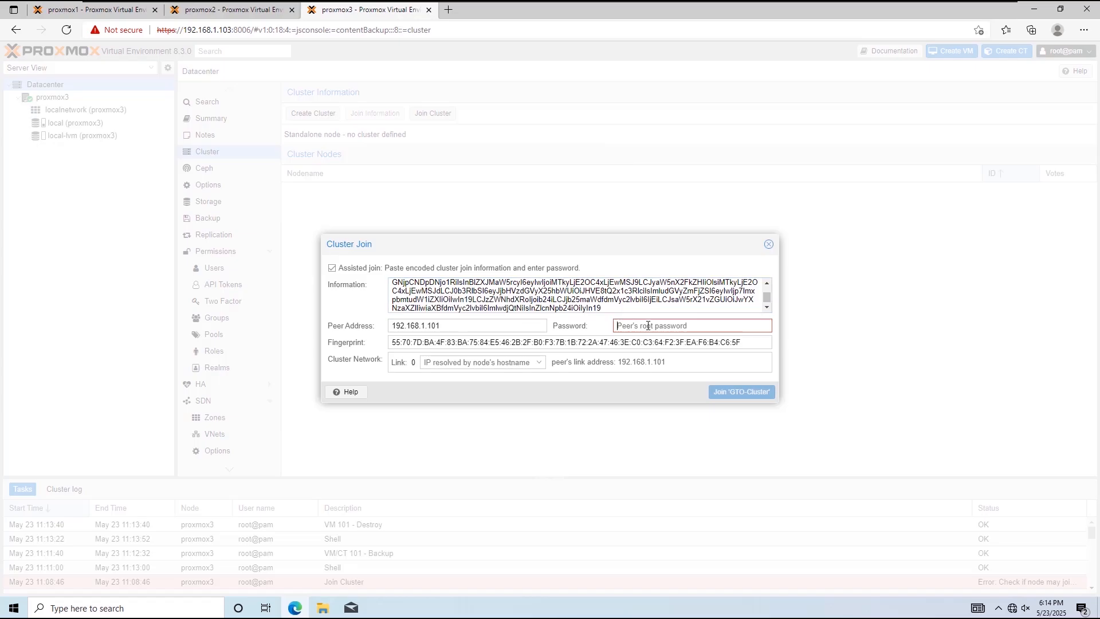
text(*********)
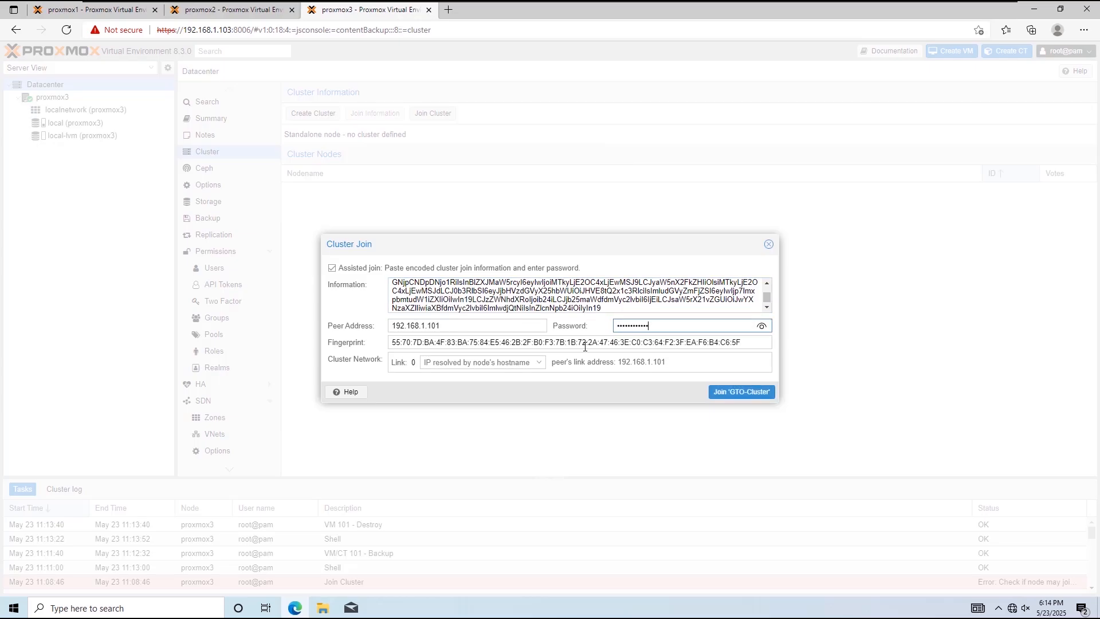
click(483, 363)
click(497, 394)
click(731, 392)
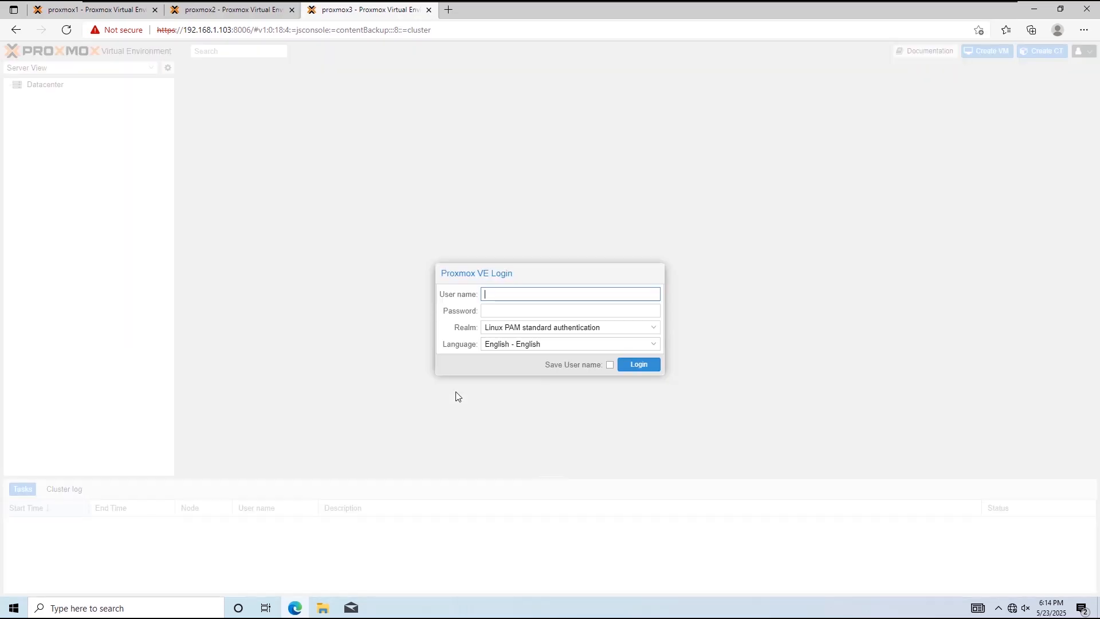
Step: Log back in to proxmox3 as root with the account password and dismiss the login notice
text(root)
click(494, 312)
text(***)
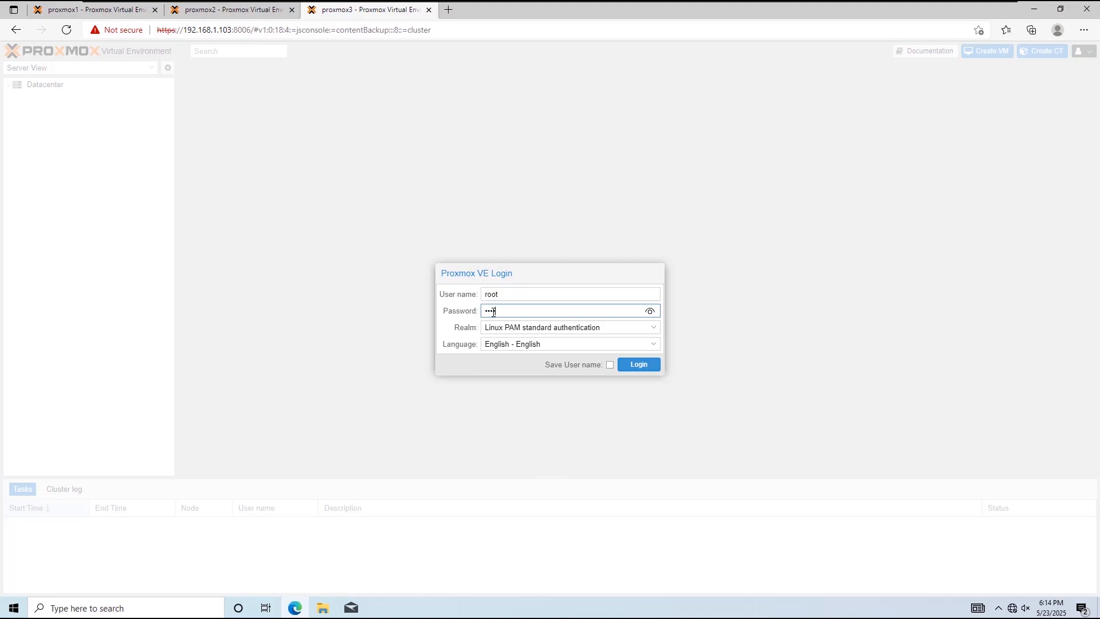
text(********)
click(639, 365)
click(550, 341)
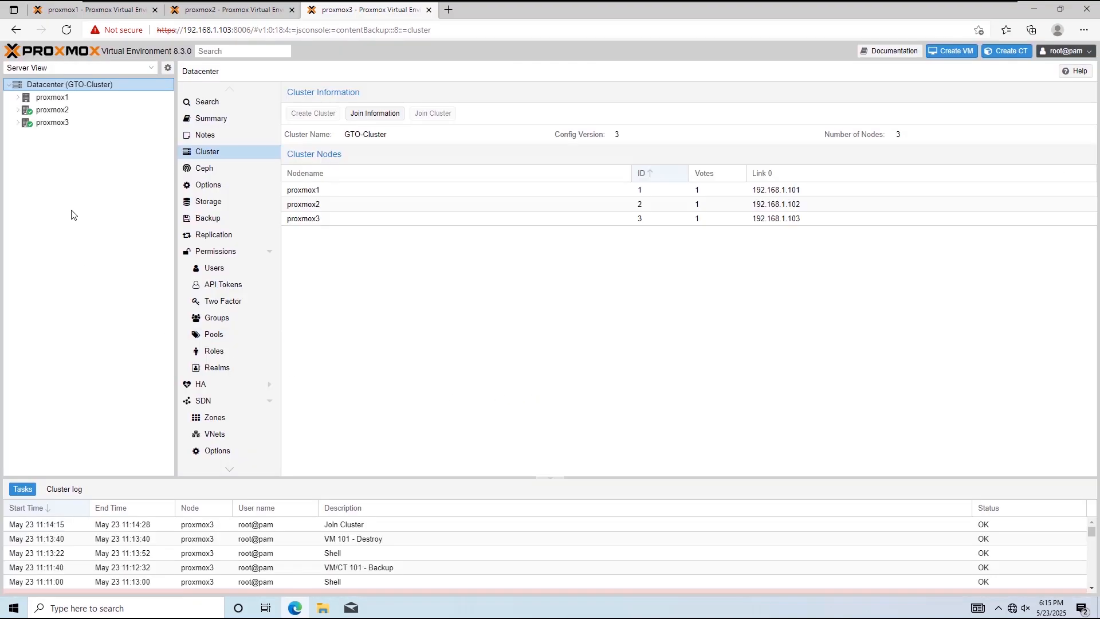
Step: Review the cluster nodes on proxmox1 and expand proxmox1, proxmox2 and proxmox3 to inspect their guests and storages
click(91, 10)
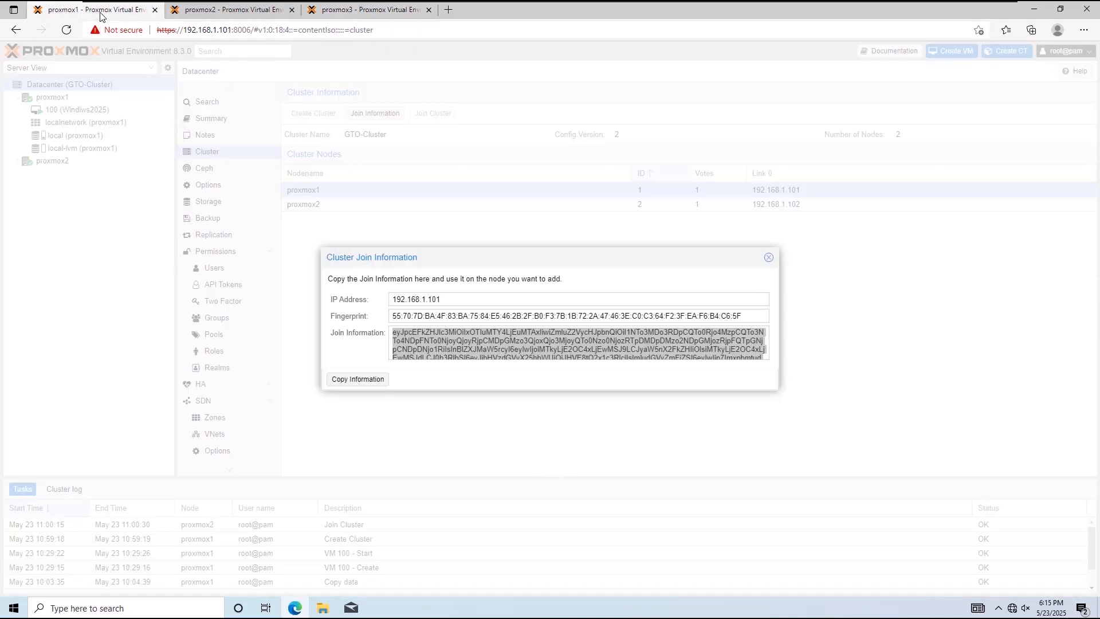
click(769, 257)
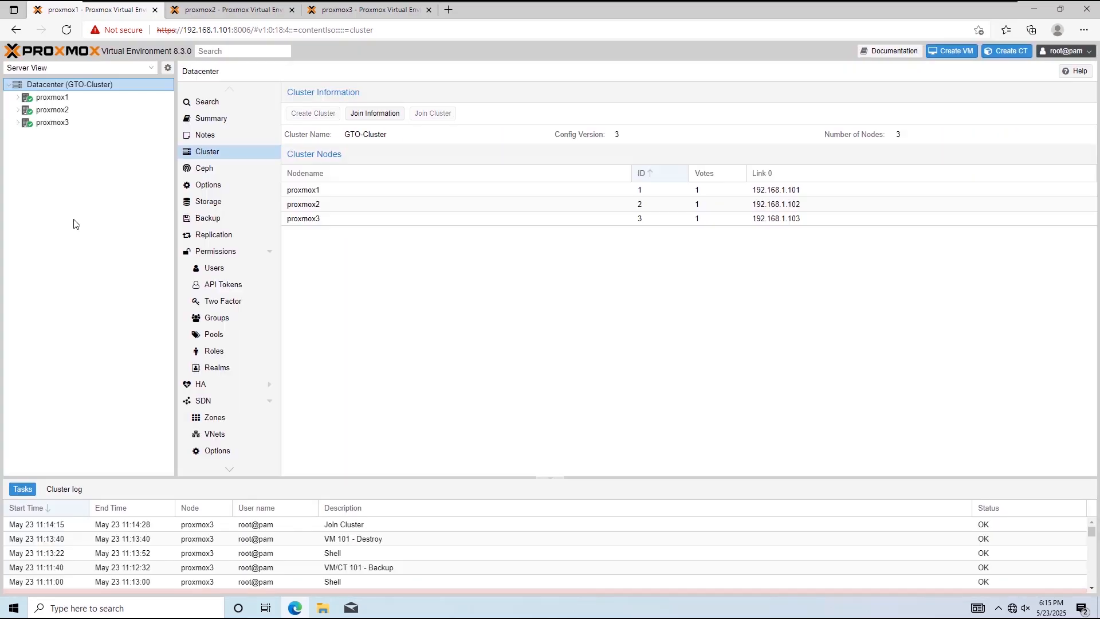
click(18, 97)
click(62, 110)
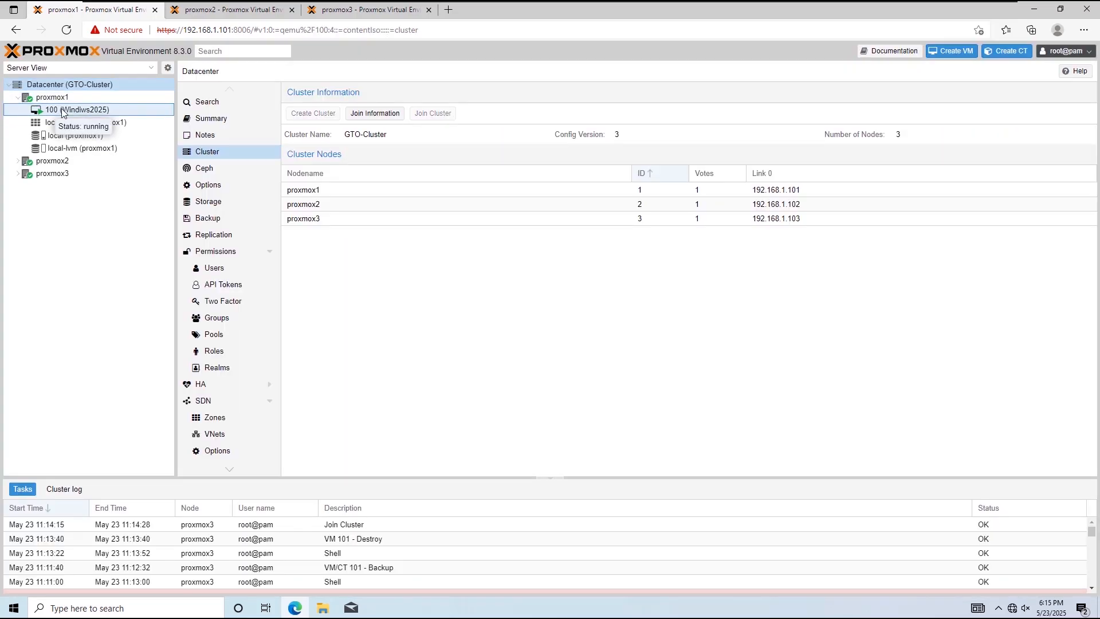
double_click(50, 162)
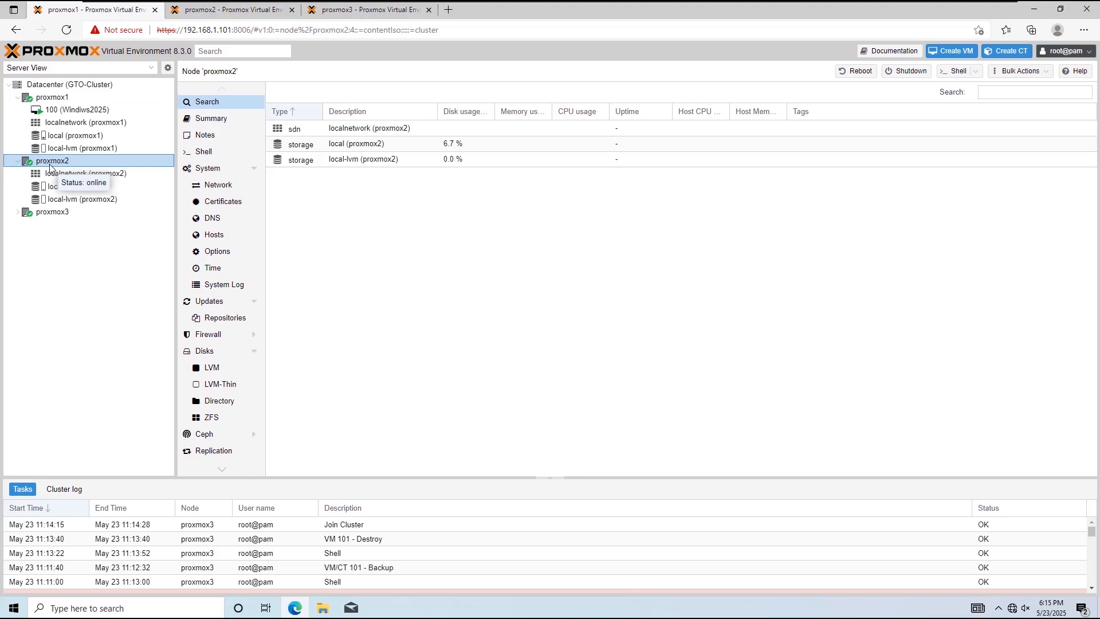
double_click(45, 213)
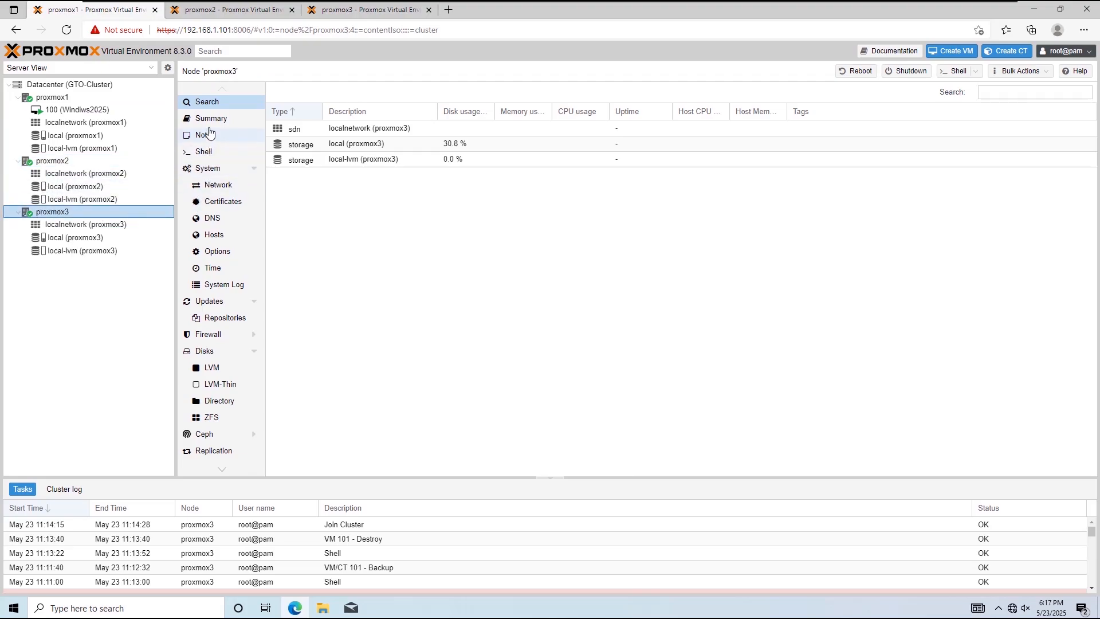
Step: In the proxmox3 shell, restore the VM with qmrestore local:backup/vzdump-qemu-101-2025_05_23-09_11_40.vma 101
click(204, 152)
text(qm)
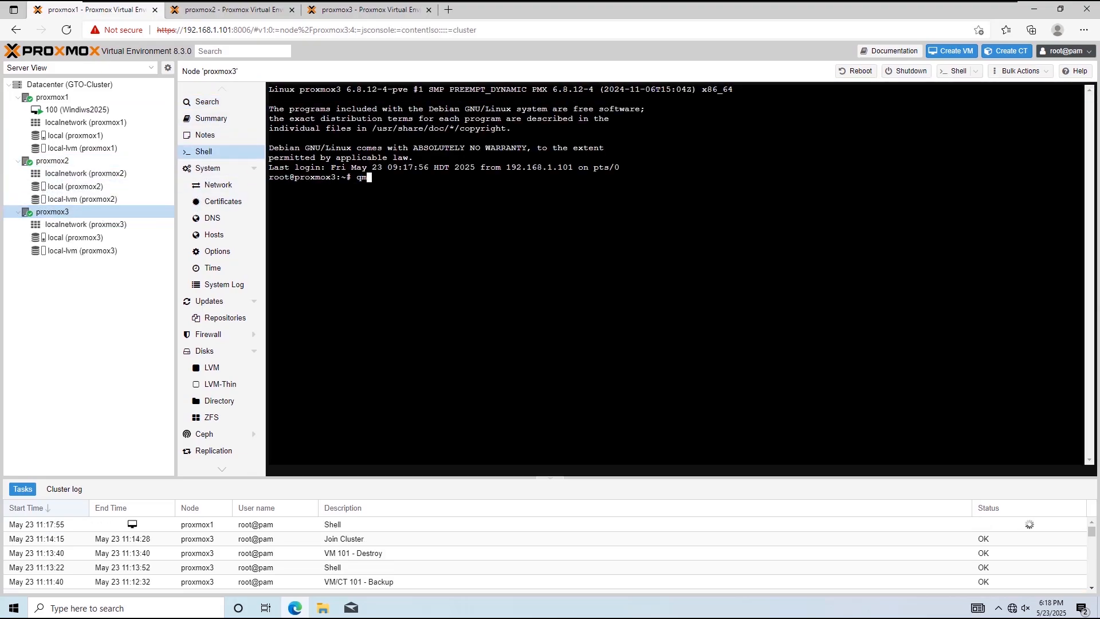
text(restore)
text(local:backup/vzdump-qemu-101-2025_05_23-09_11_40.vma)
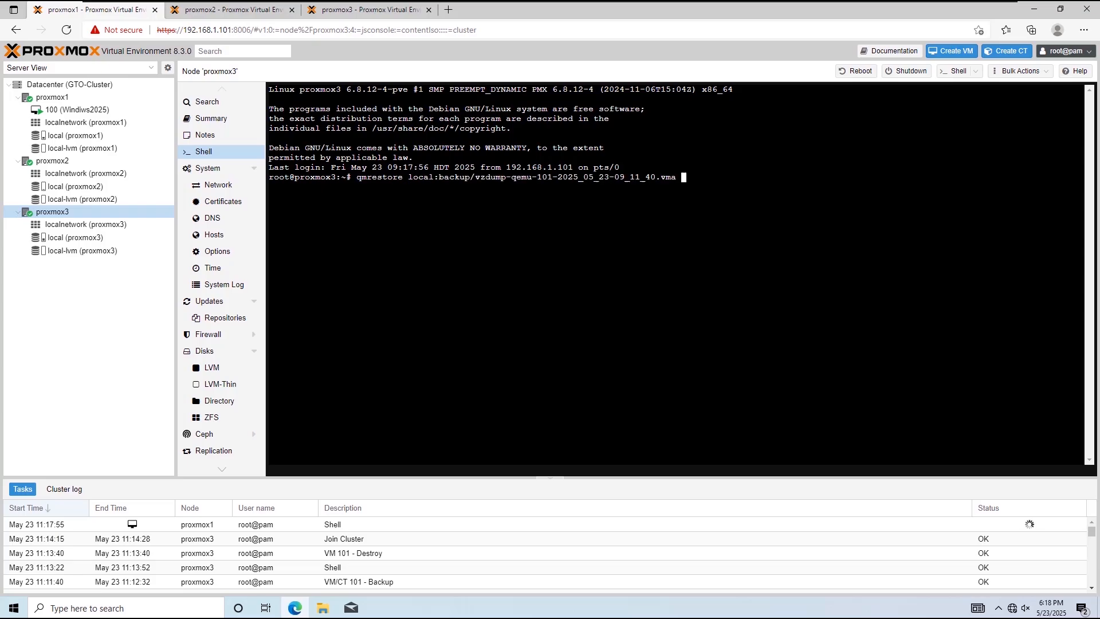
text(101)
key(Return)
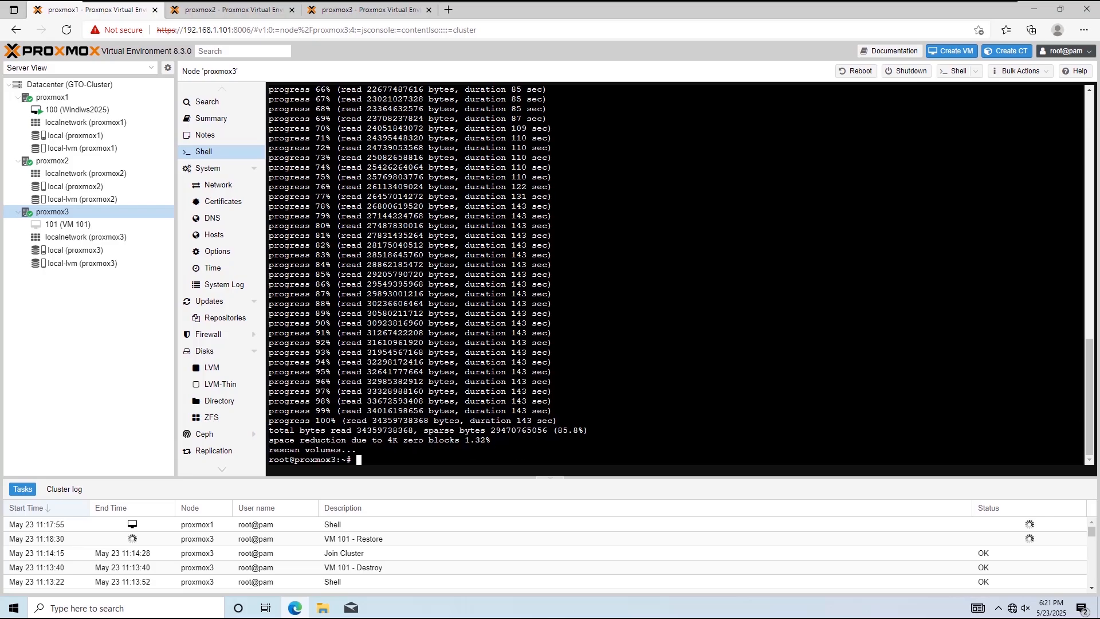
Step: Start the restored VM 101 on proxmox3 from its console and select the listed account on the Ubuntu login screen
click(101, 228)
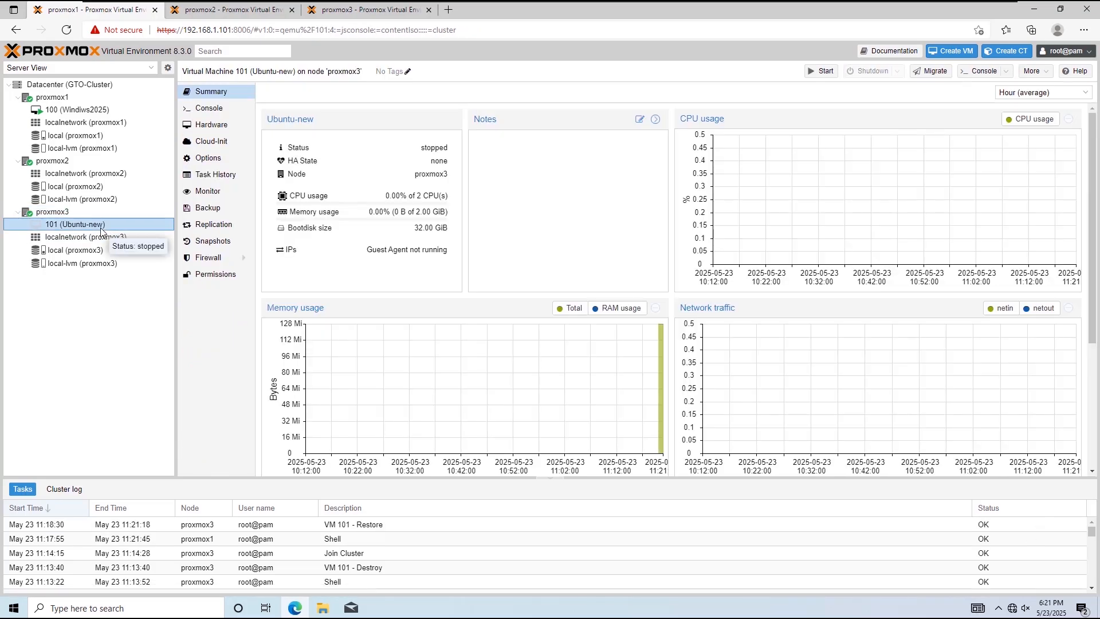
click(210, 112)
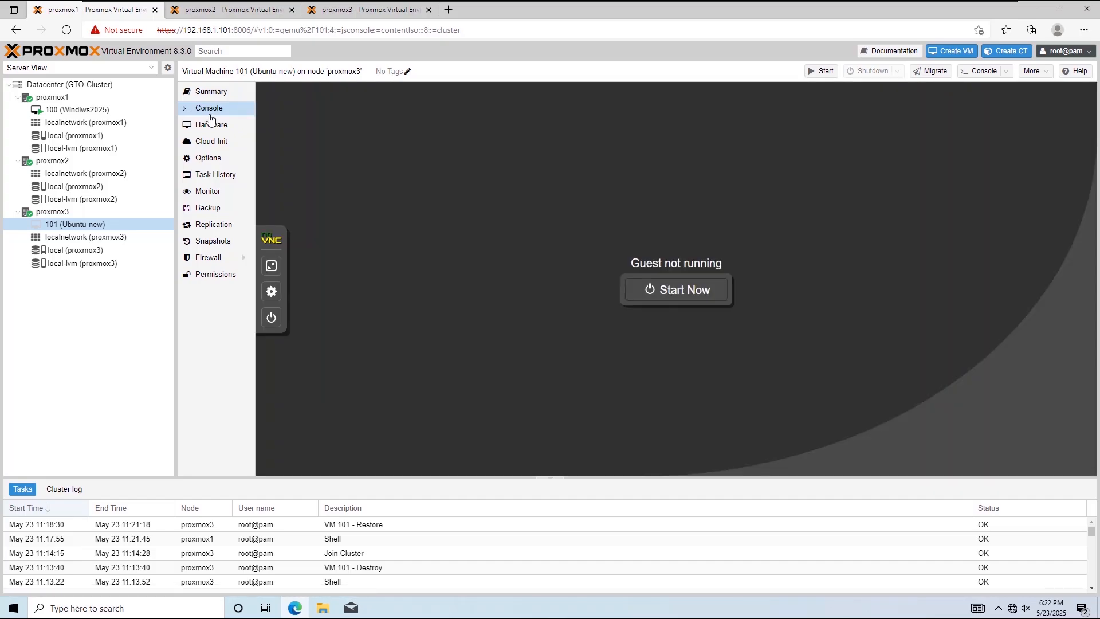
click(690, 288)
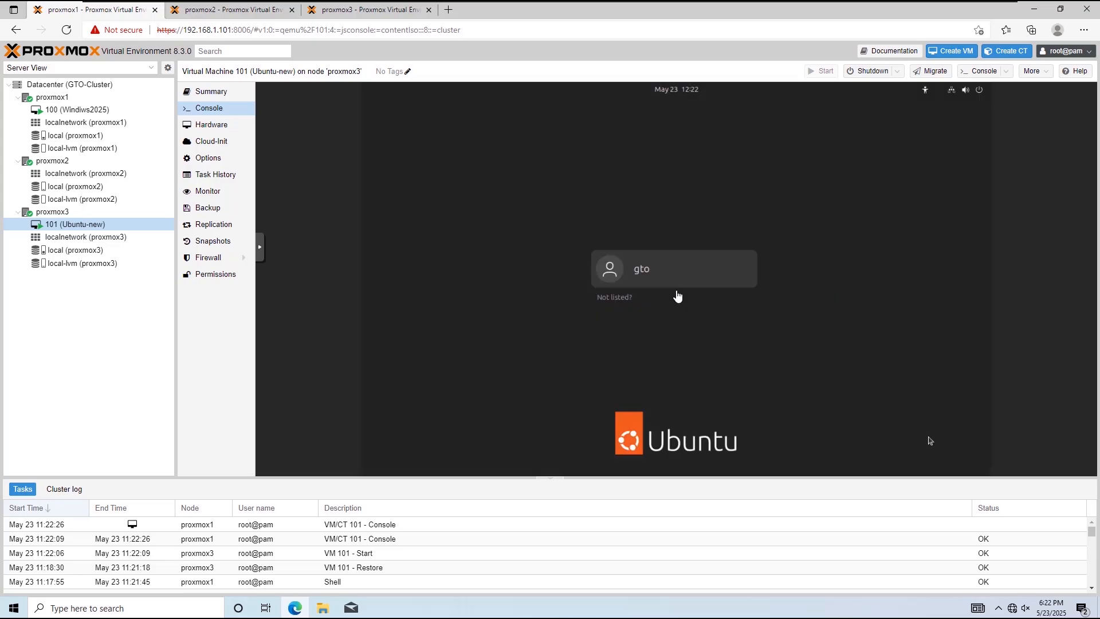
click(678, 275)
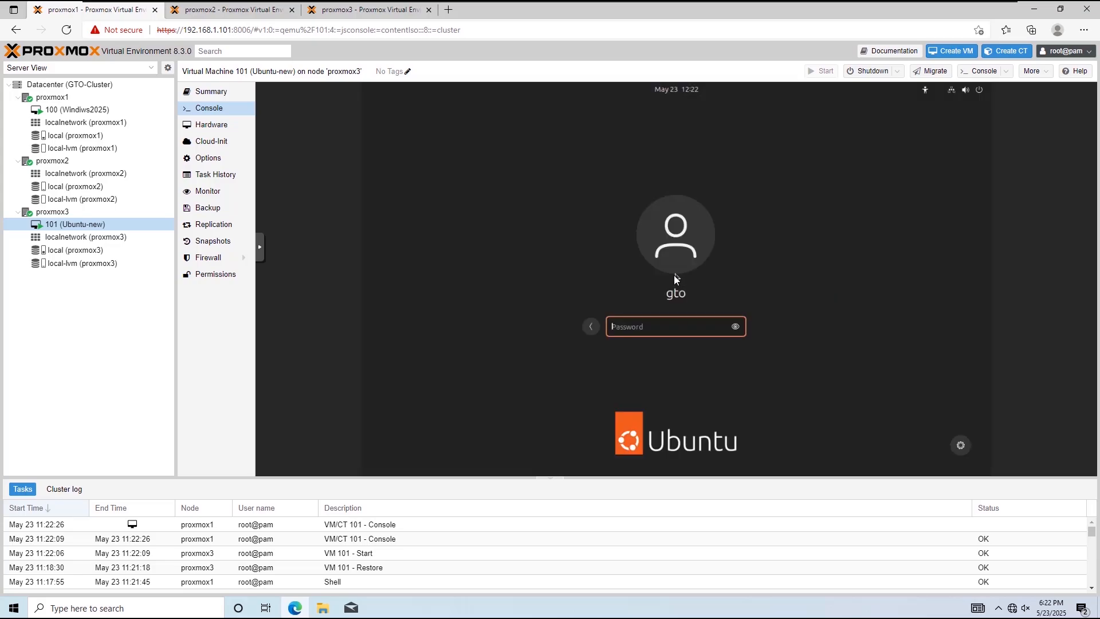